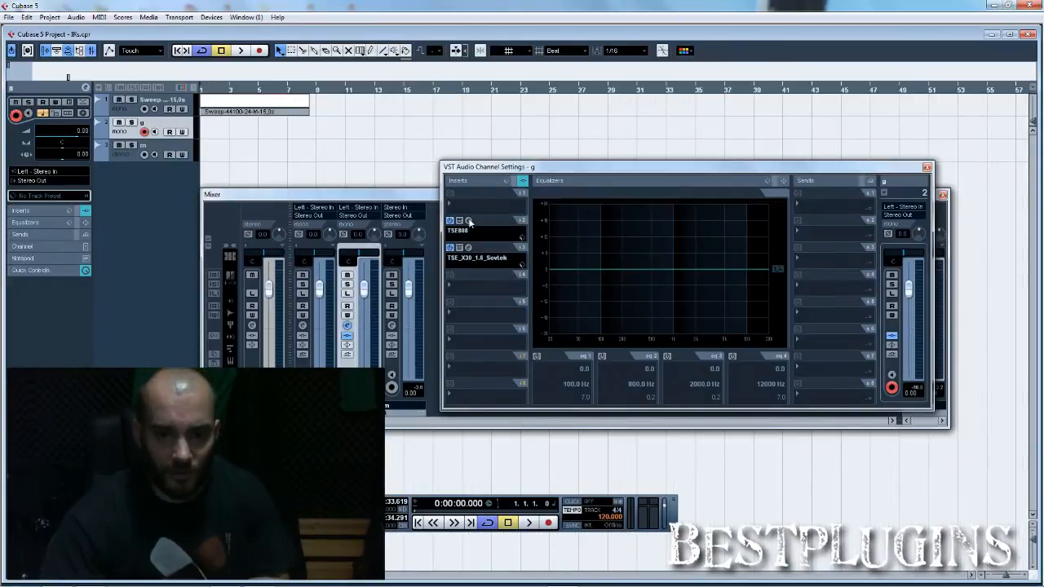
Step: Inspect the settings of the TSE808 and TSE X30 insert plug-ins on track g
left_click(469, 221)
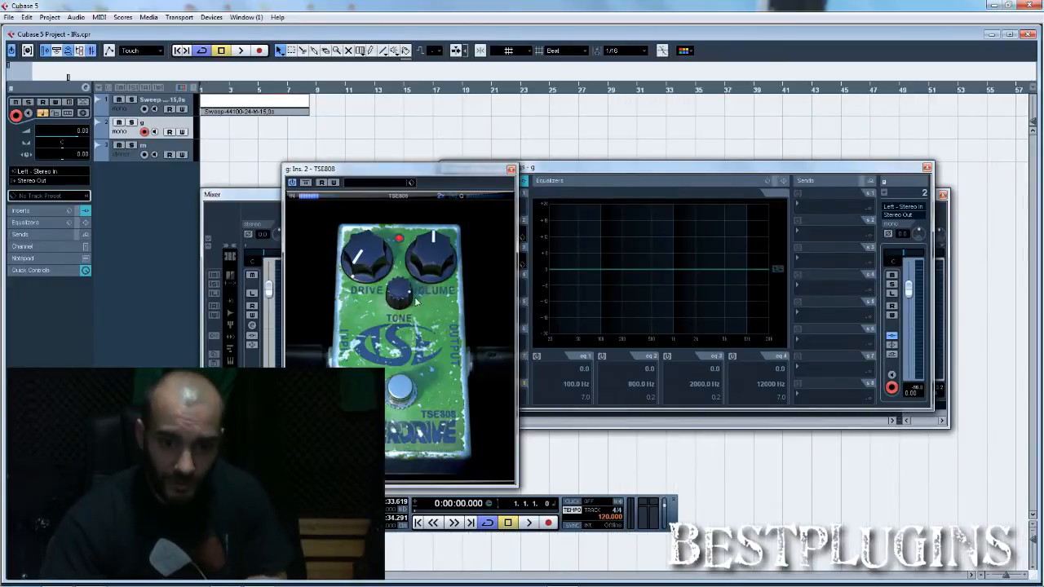
left_click(511, 170)
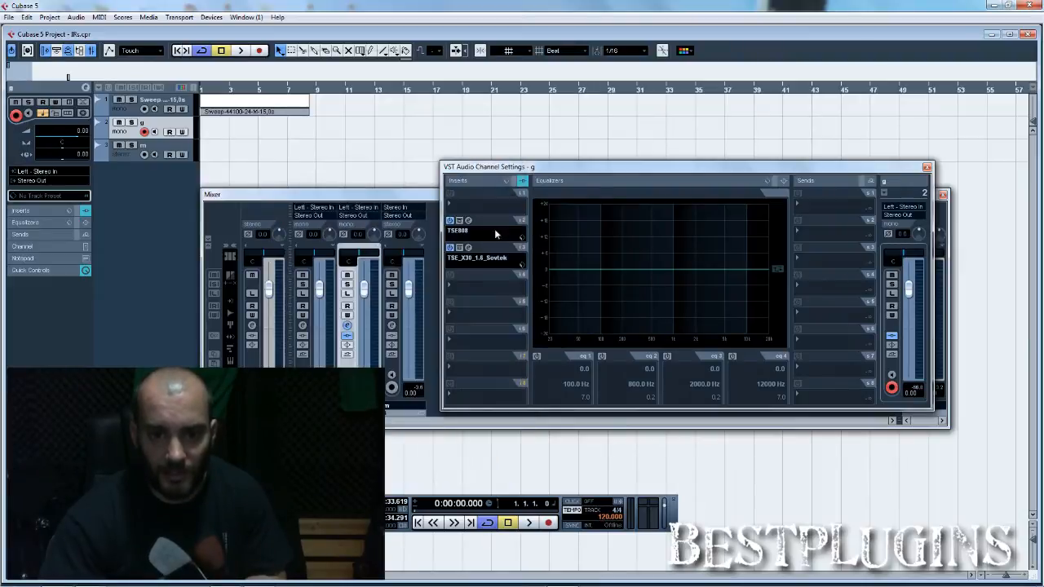
left_click(468, 247)
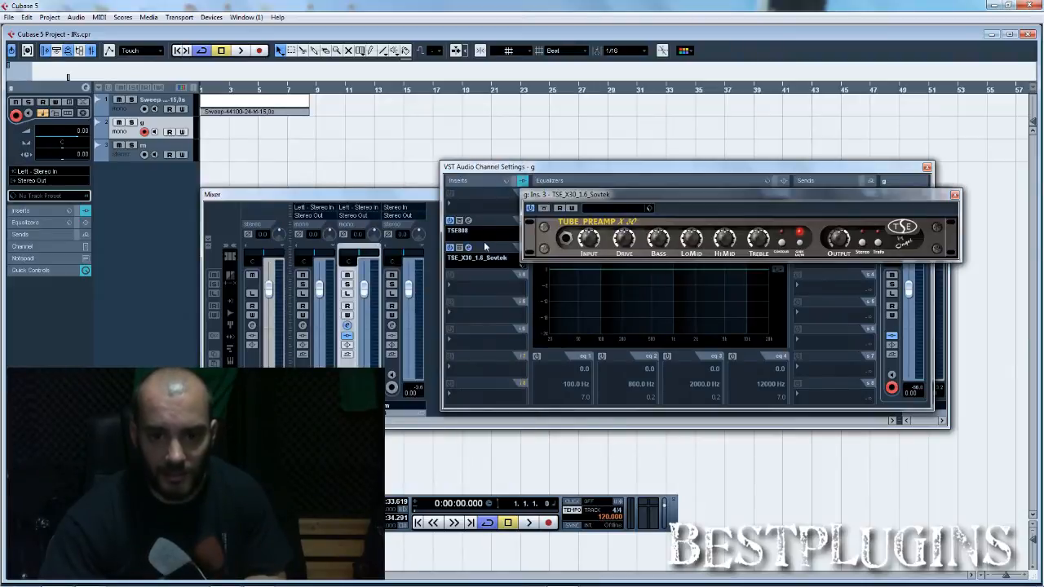
left_click(955, 195)
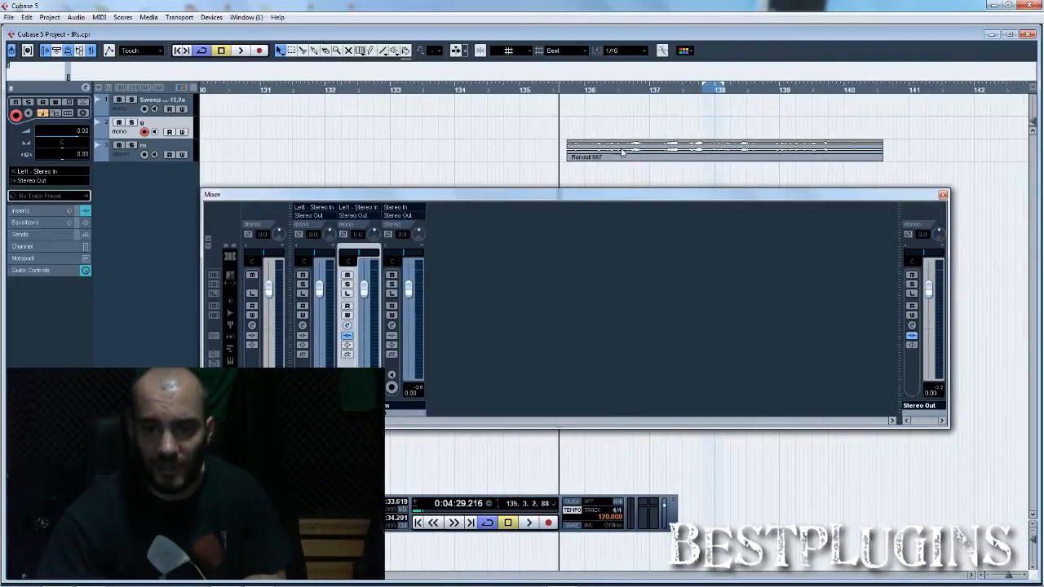
left_click(620, 154)
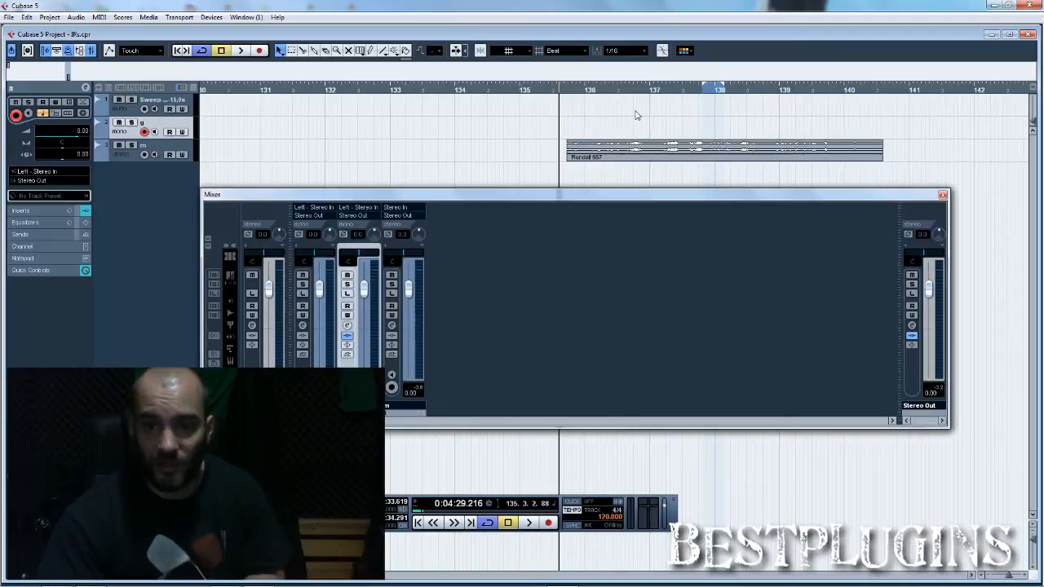
Step: Play the Randall 667 reference clip on track m from the start of the loop range near bar 138
left_click(637, 115)
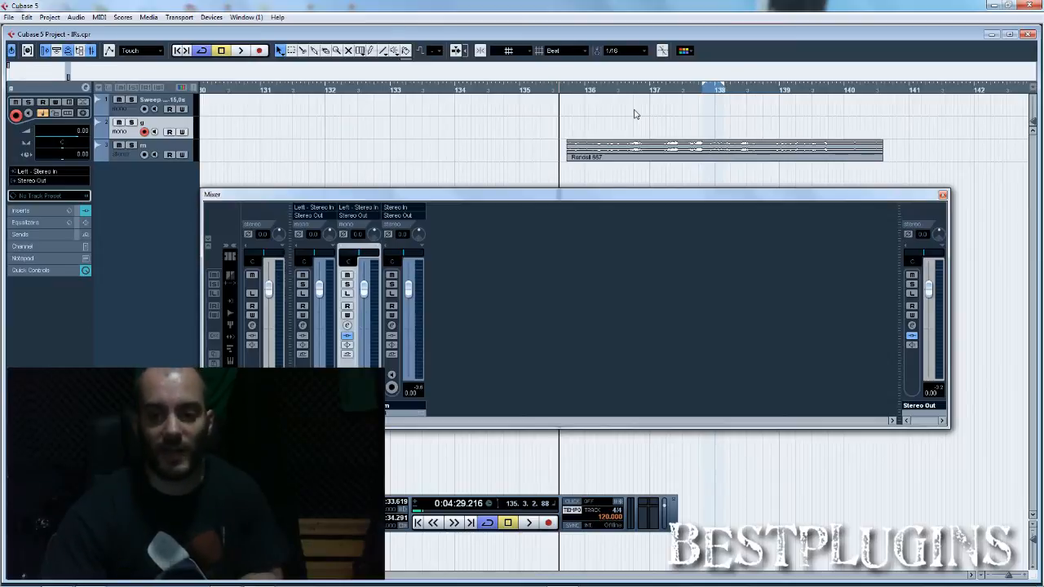
left_click(706, 92)
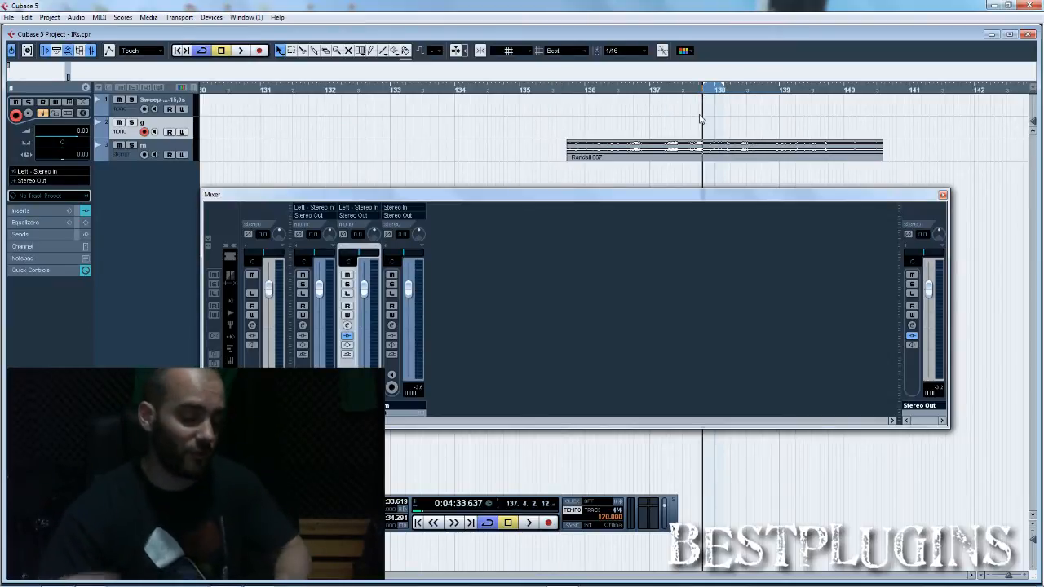
key("space")
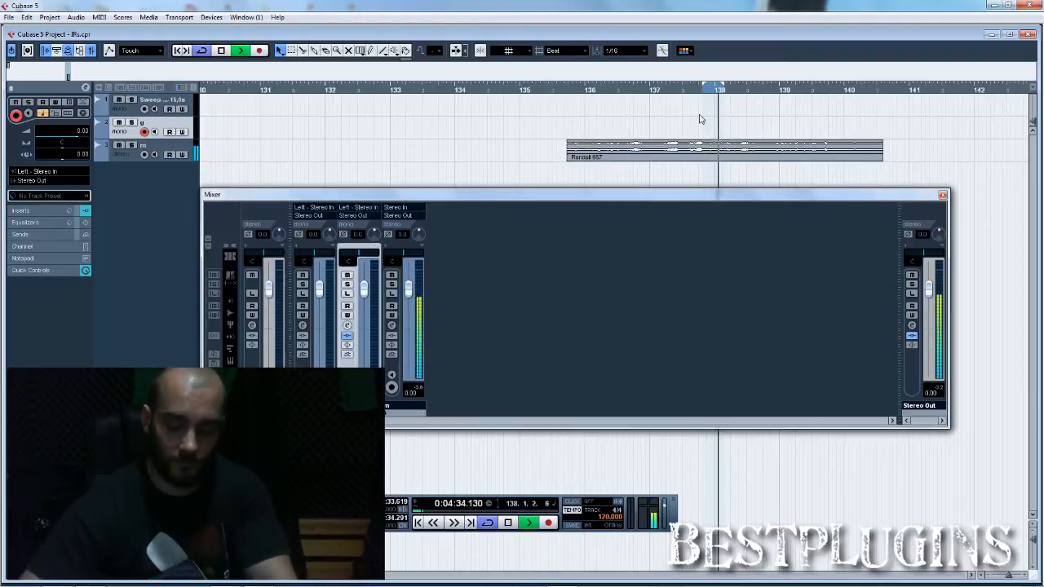
key("space")
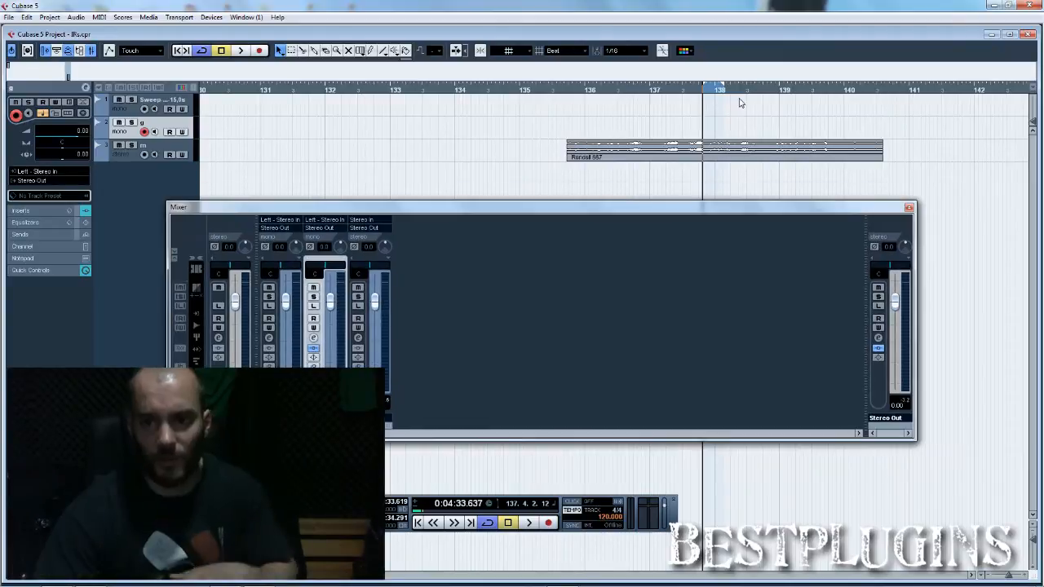
Step: Solo track g, record a short guitar take from about bar 138.3, and move the recorded clip earlier over the loop range
left_click(747, 90)
left_click(130, 122)
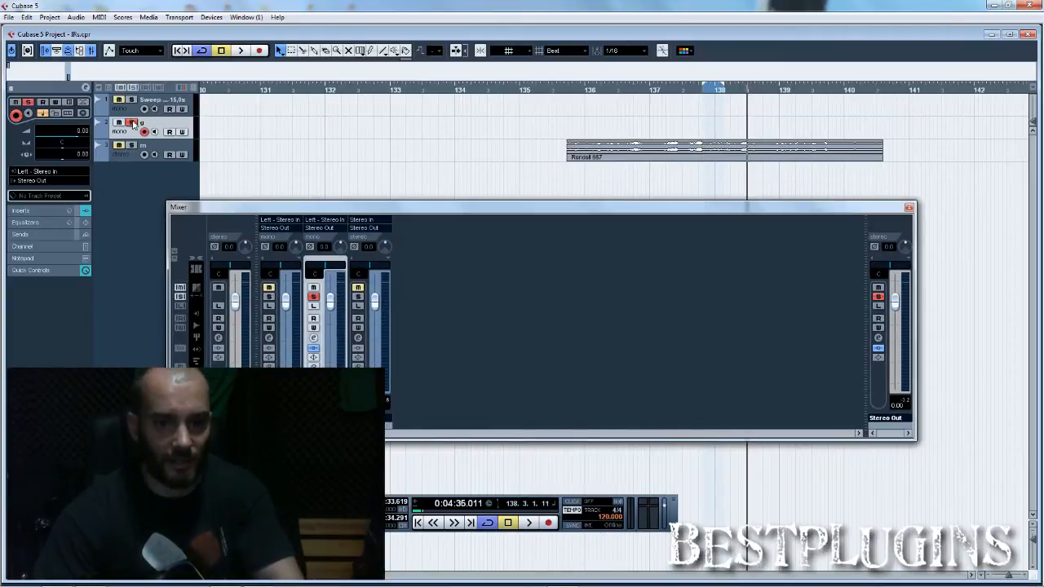
left_click(548, 523)
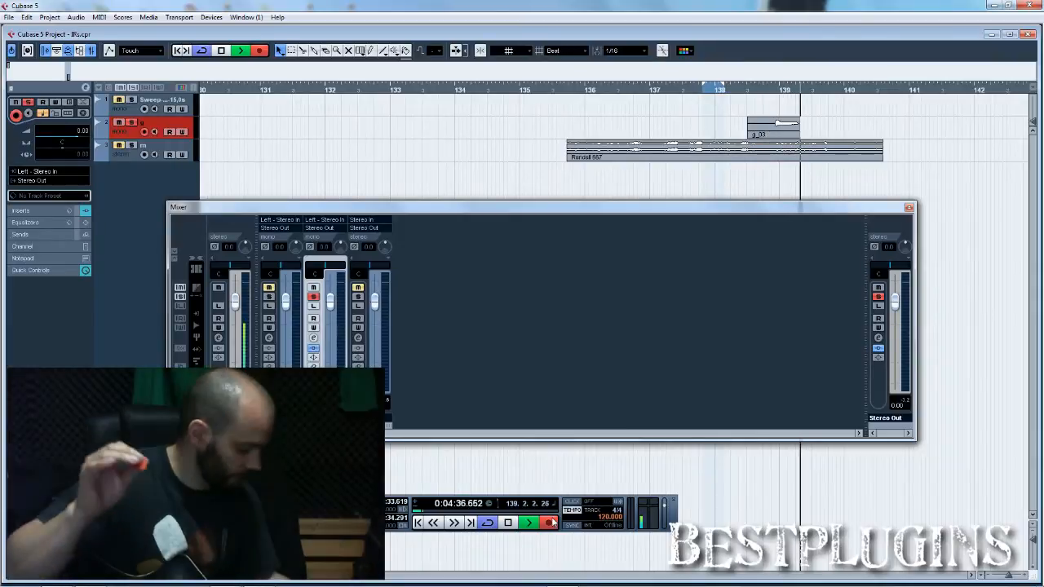
key("space")
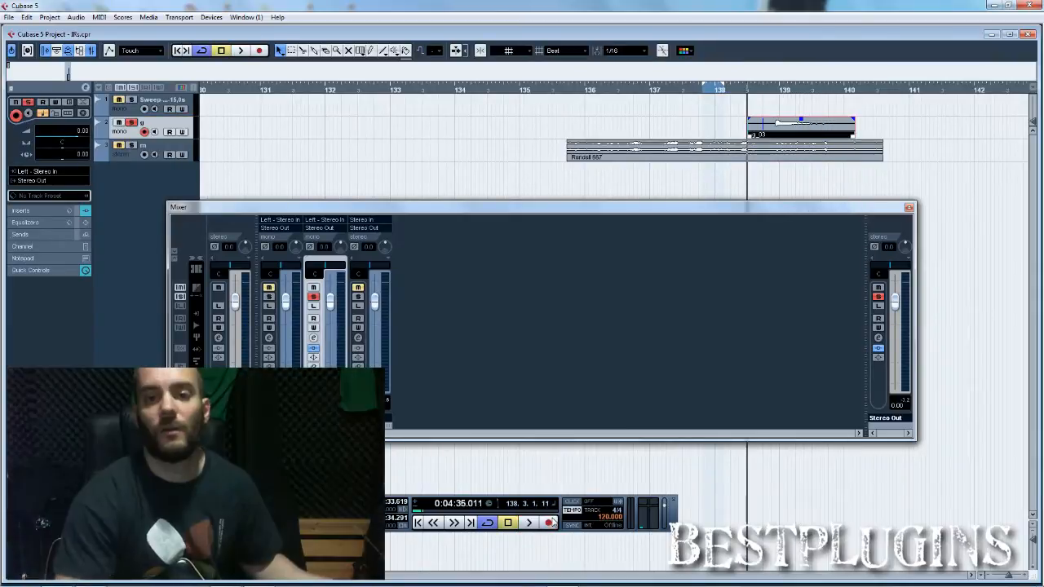
left_click_drag(810, 131, 734, 129)
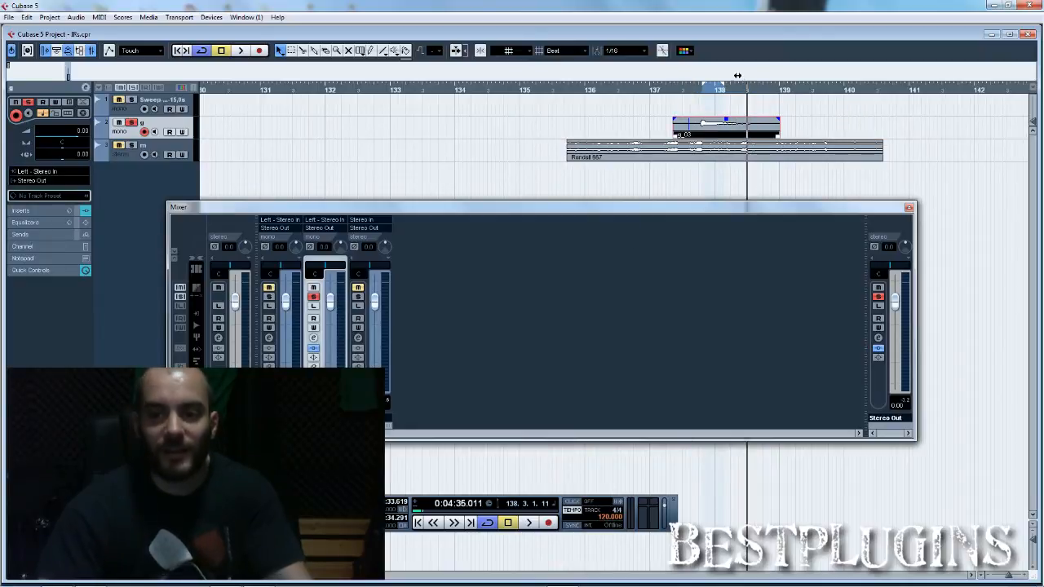
Step: Play the recorded guitar clip from the loop start, toggling the insert bypass on track g
left_click(704, 91)
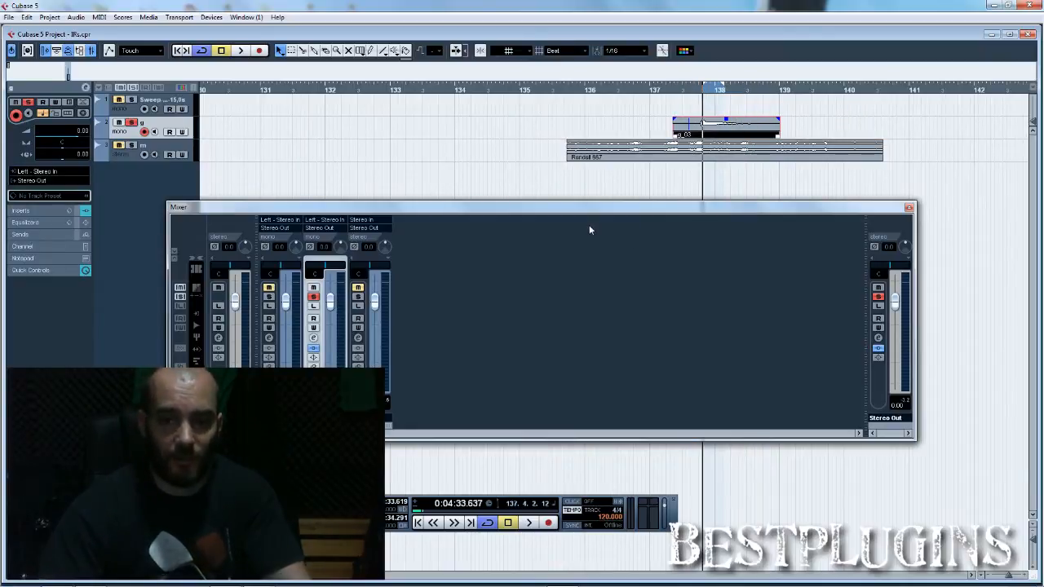
key("space")
left_click(315, 349)
key("space")
left_click(315, 349)
Step: Switch the solo from track g to track m and play the Randall 667 reference loop
left_click(314, 297)
left_click(359, 298)
key("space")
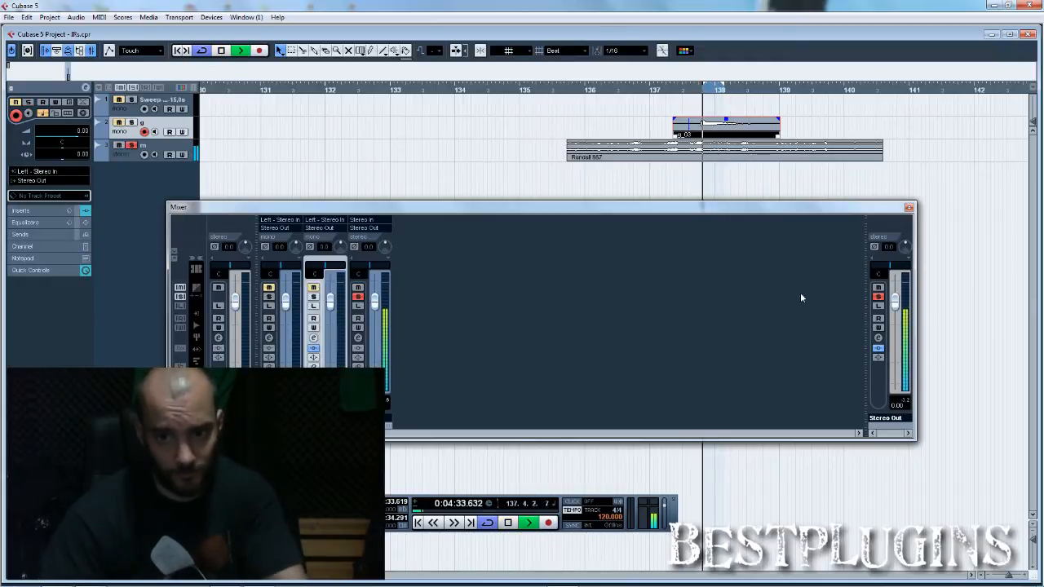
key("space")
Step: Open iZotope Ozone 4 on the Stereo Out channel, dismiss its preset list, and accept the spectrum options with a 10 secs average time
left_click(877, 336)
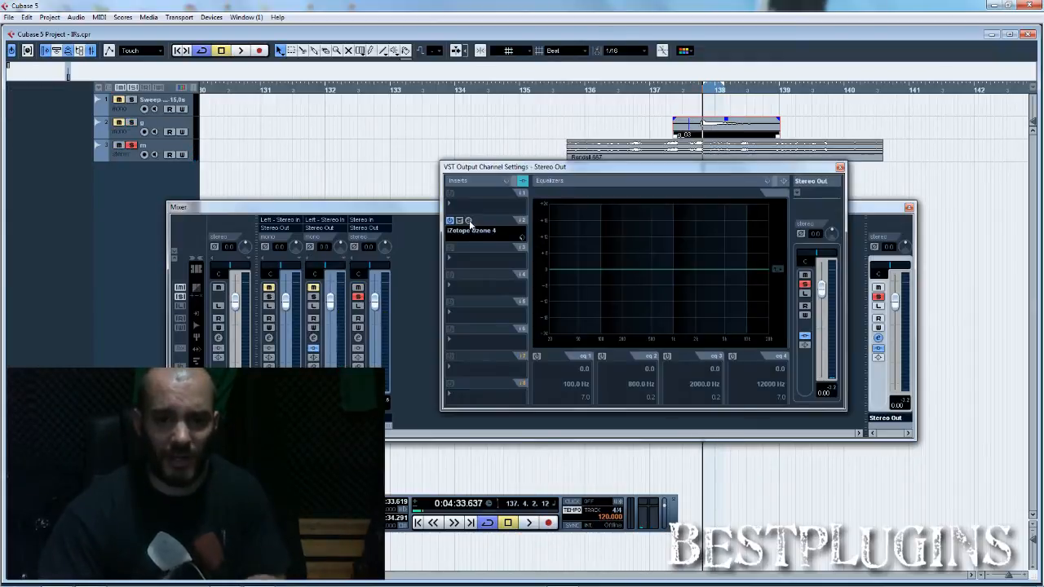
left_click(481, 230)
left_click_drag(535, 169, 464, 154)
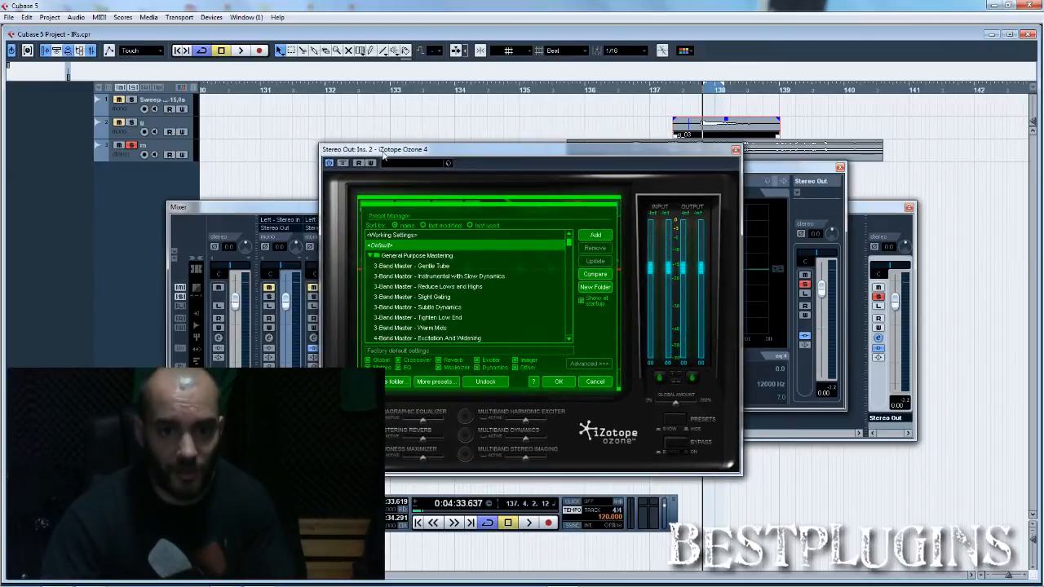
left_click(595, 382)
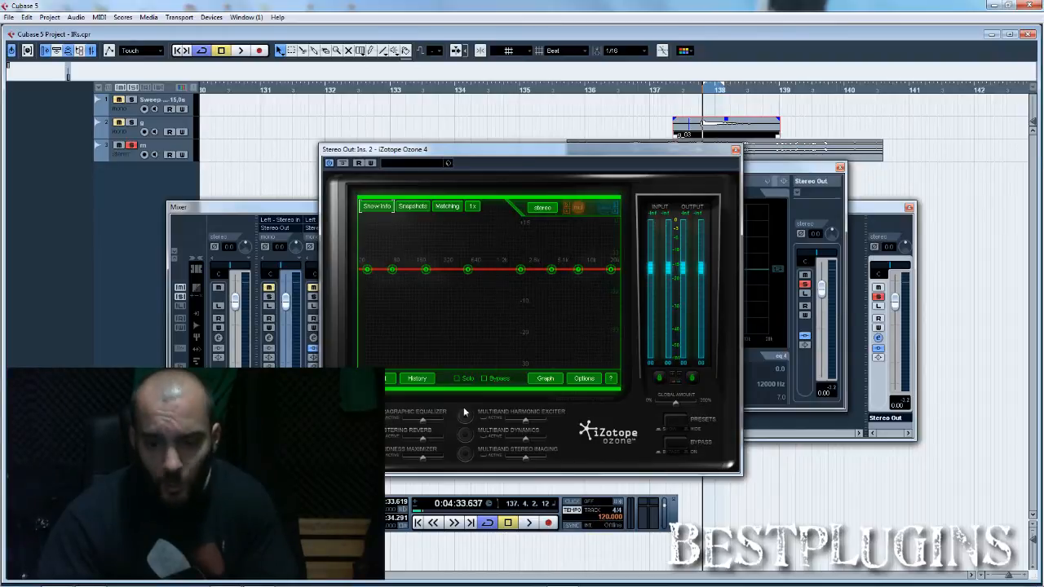
left_click(584, 379)
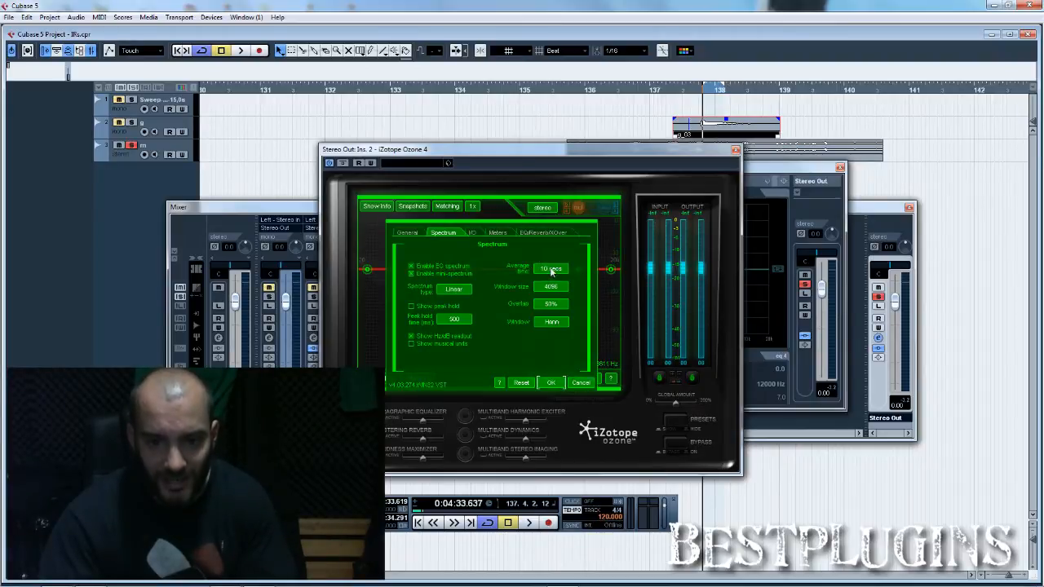
left_click(551, 382)
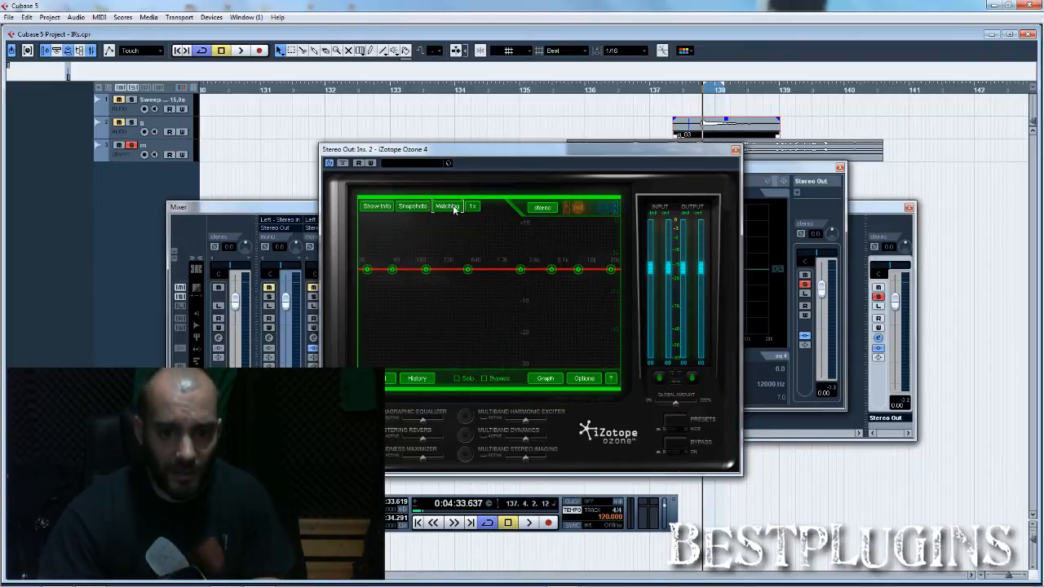
Step: Play the reference loop and capture its spectrum in Ozone as snapshot A, the matching target
left_click(446, 209)
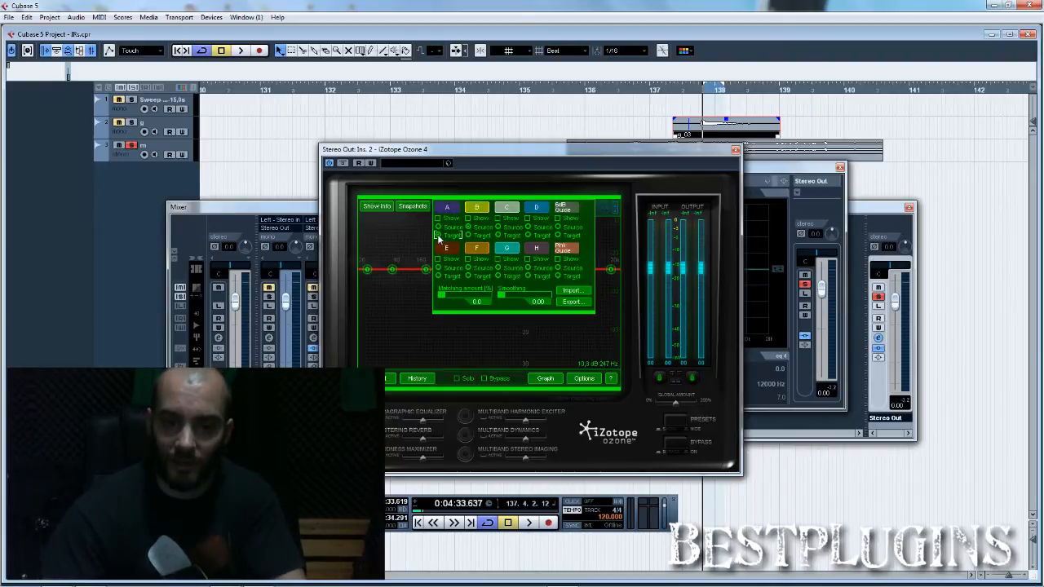
key("space")
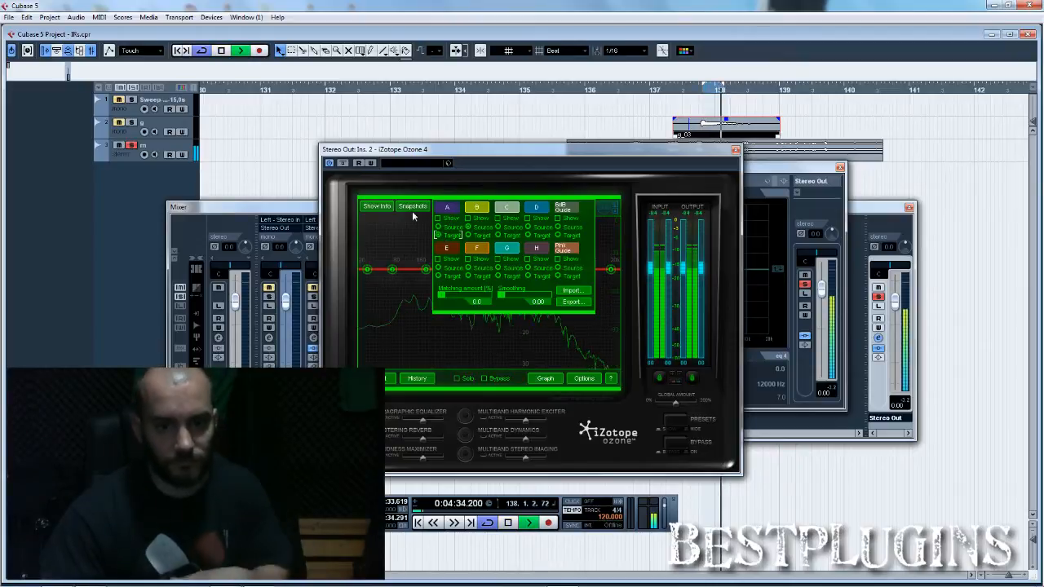
left_click(411, 206)
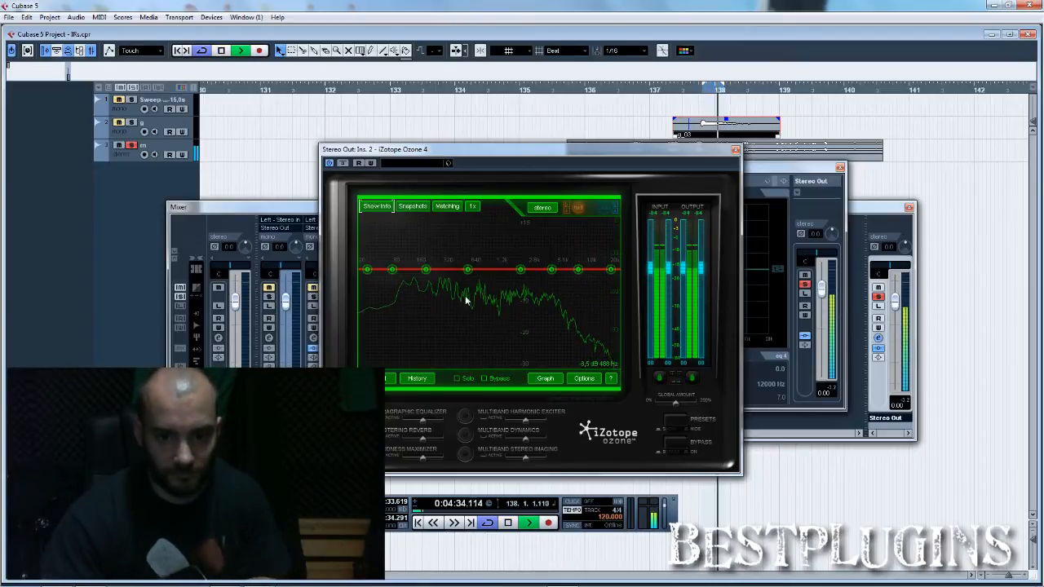
key("space")
left_click(447, 206)
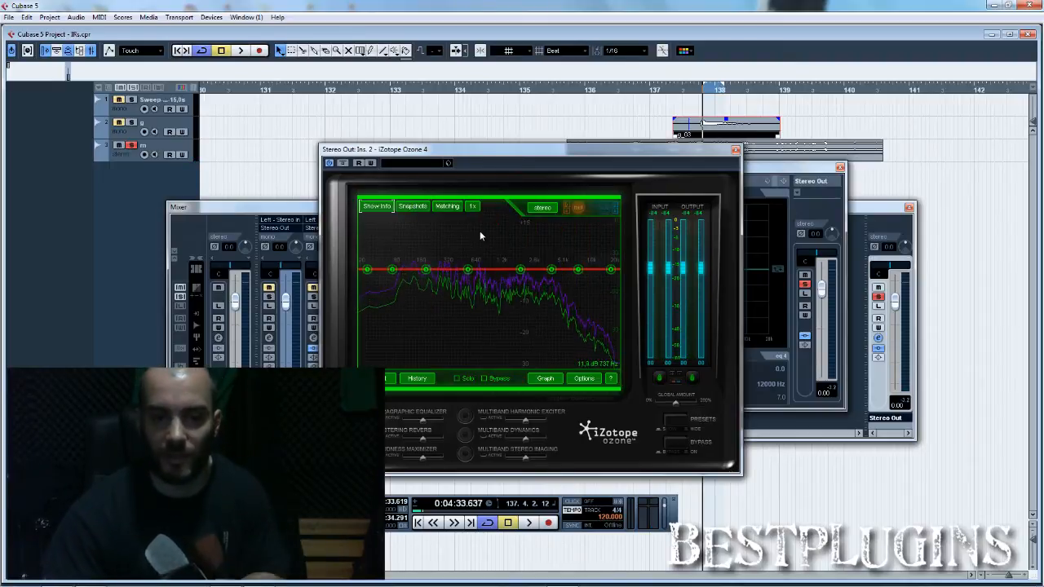
Step: Solo track g, play the guitar loop, and capture its spectrum in Ozone as snapshot B, the matching source
left_click(131, 122)
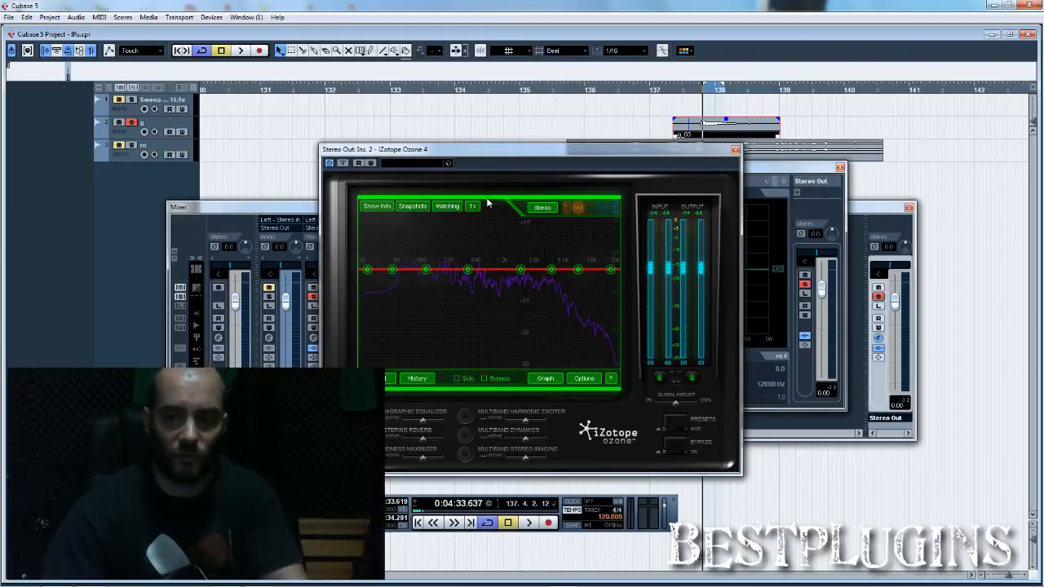
left_click(447, 205)
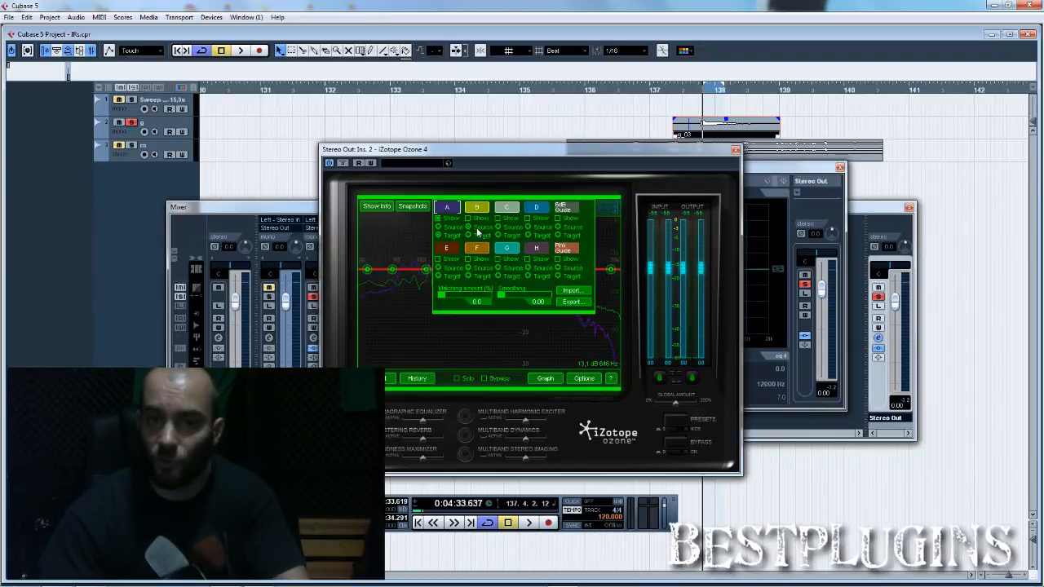
key("space")
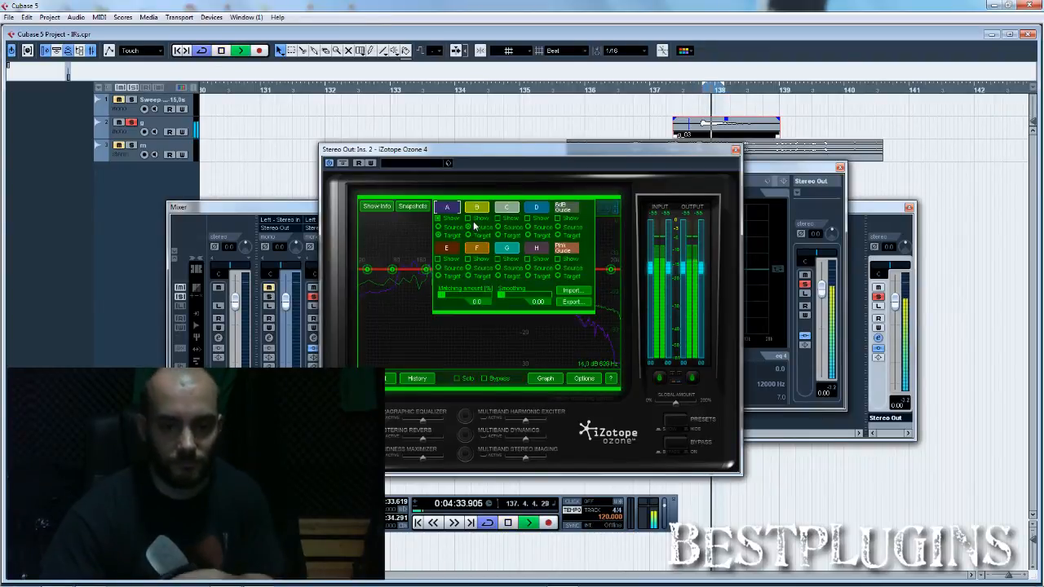
left_click(416, 225)
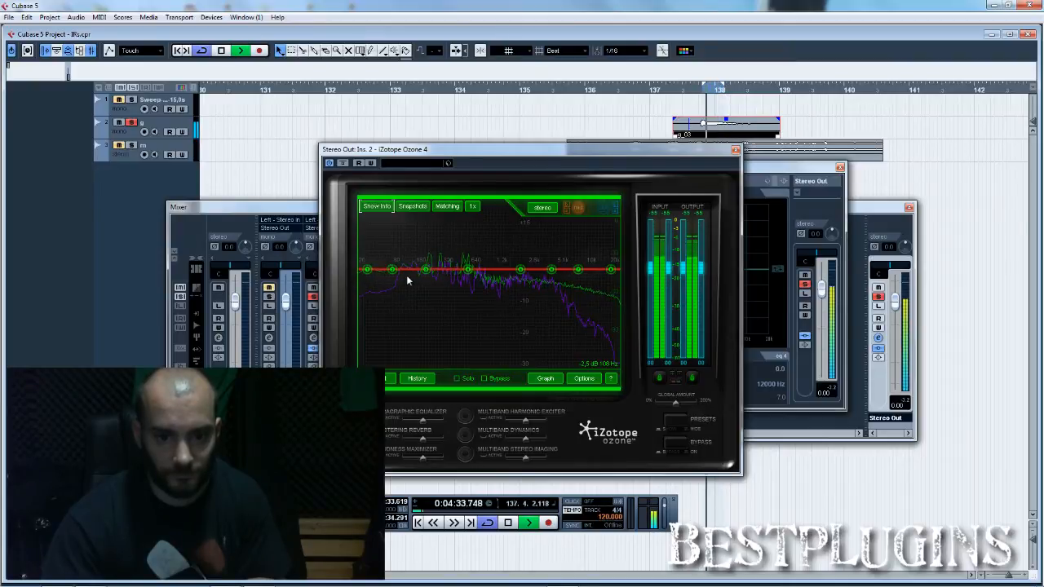
left_click(417, 208)
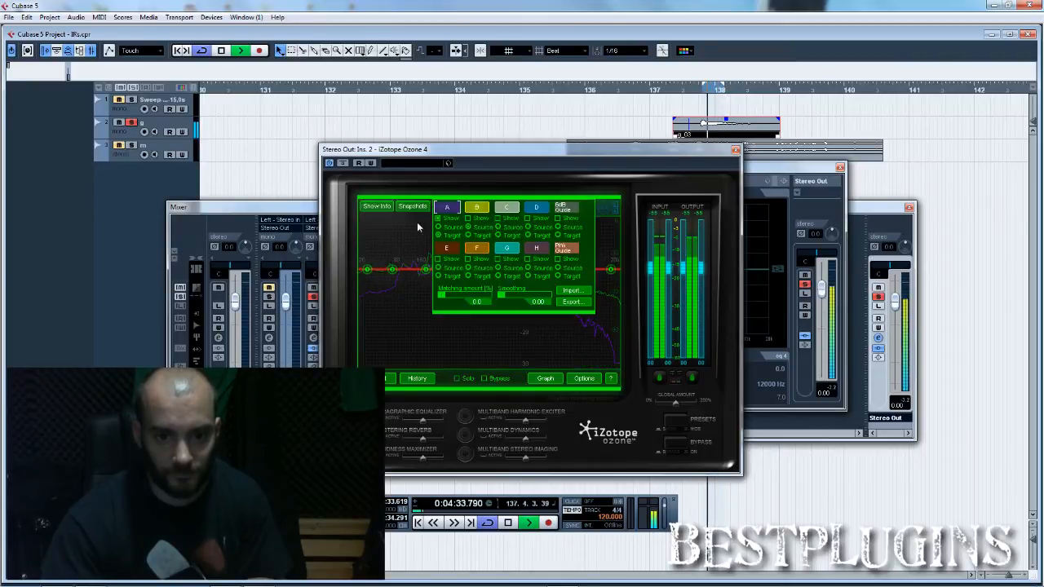
left_click(480, 211)
key("space")
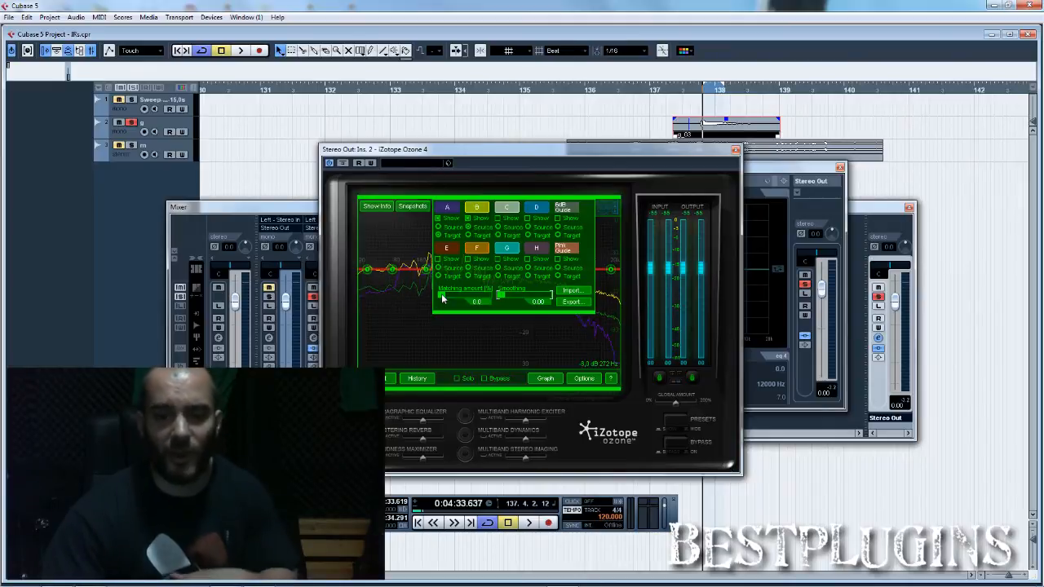
Step: Unsolo and mute track g, bypass the Stereo Out inserts, and play the reference loop for comparison
left_click(313, 297)
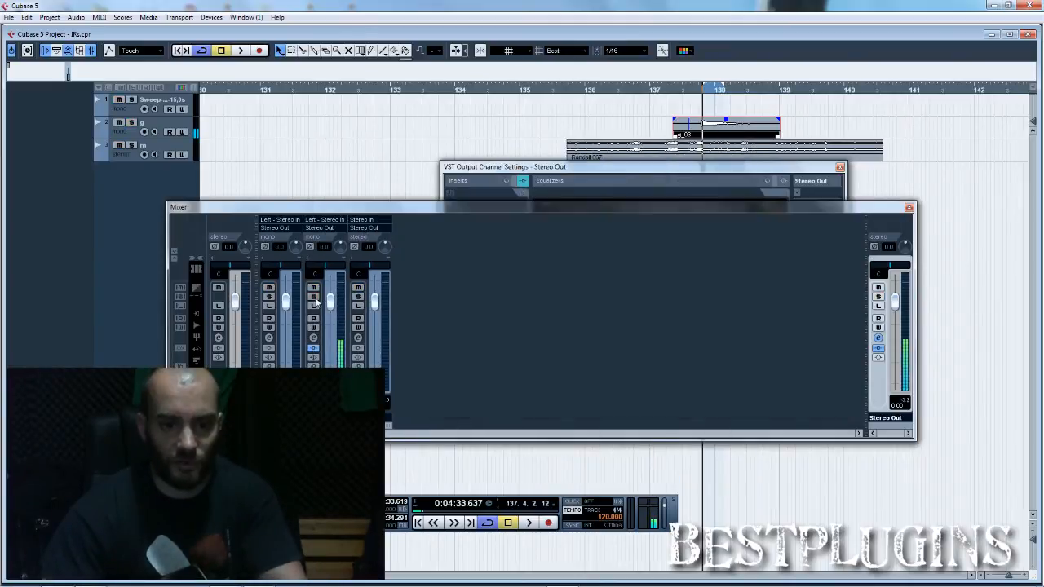
left_click(313, 288)
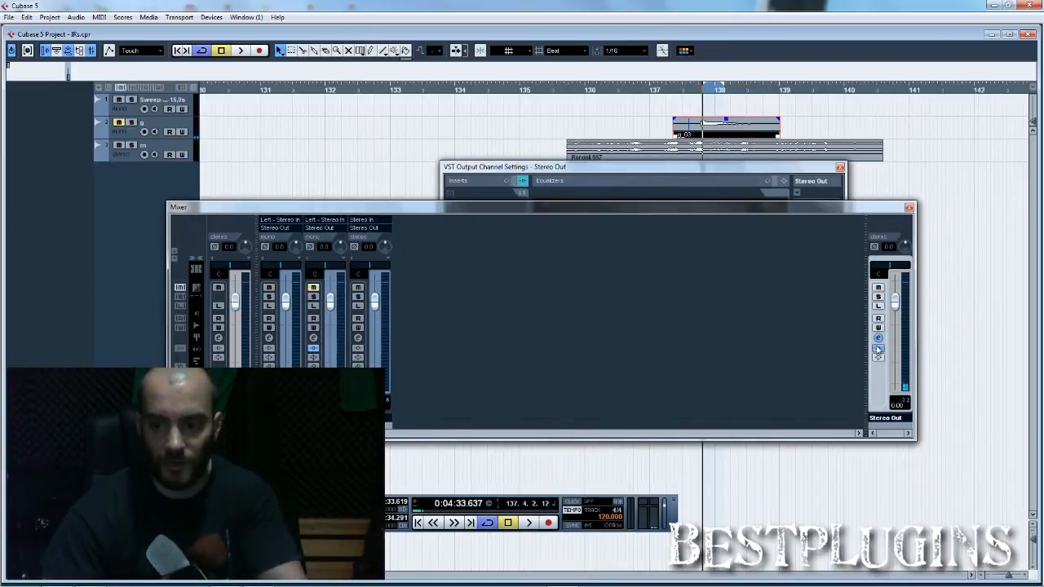
left_click(878, 350)
key("space")
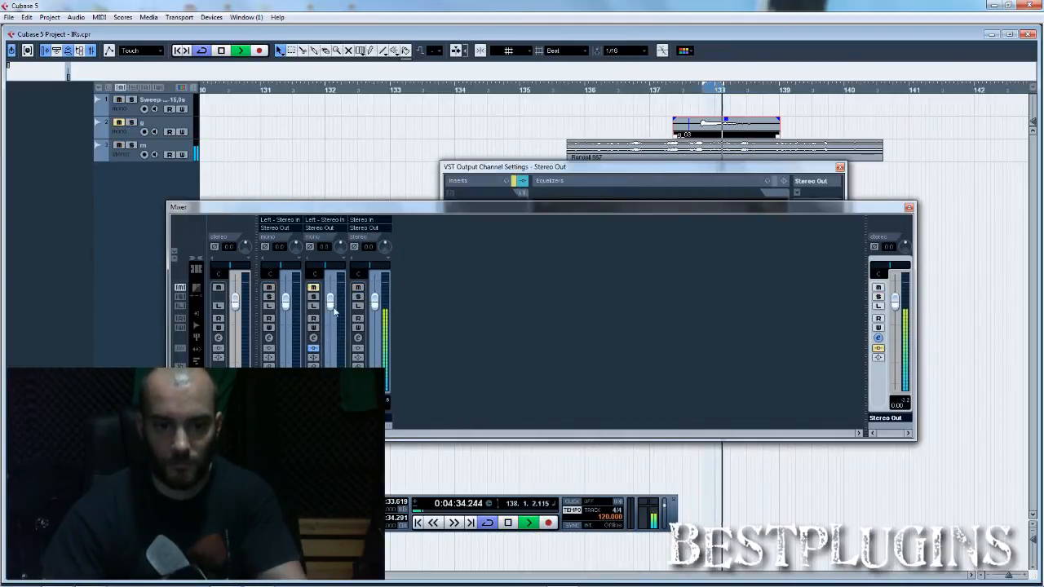
key("space")
Step: Solo track g again and play the guitar loop with the Stereo Out inserts active
left_click(314, 297)
left_click(314, 288)
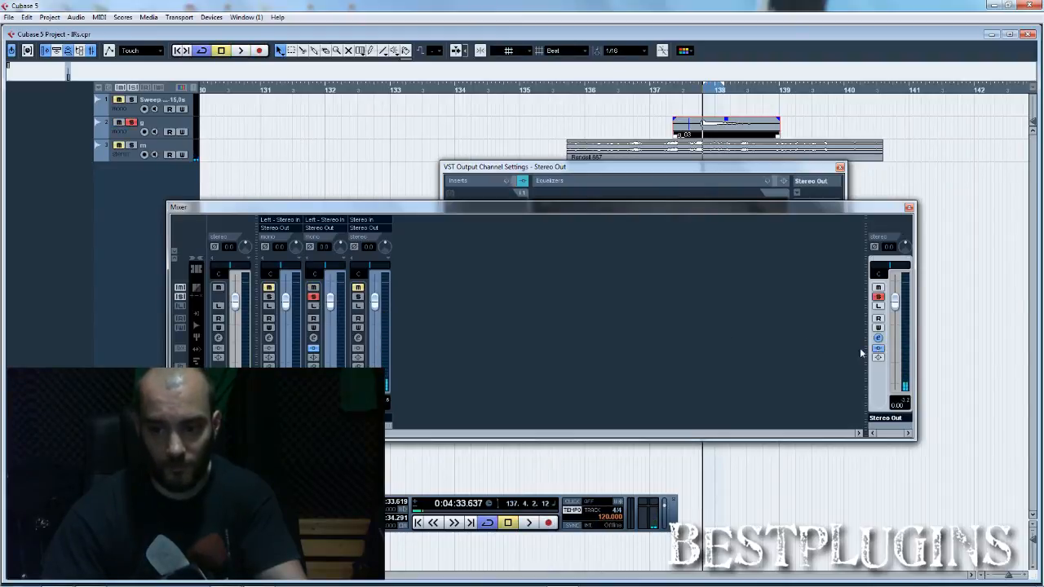
key("space")
key("space")
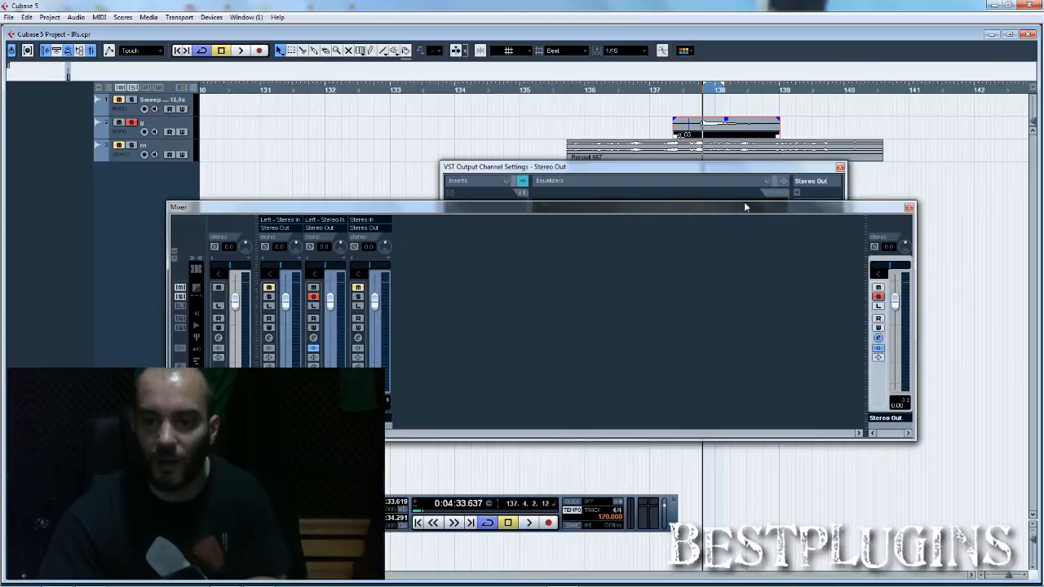
Step: Solo the Sweep track instead of track g and set the locator range around the sweep clip, from bar 1 to about 15.5 seconds
left_click(840, 167)
left_click(909, 208)
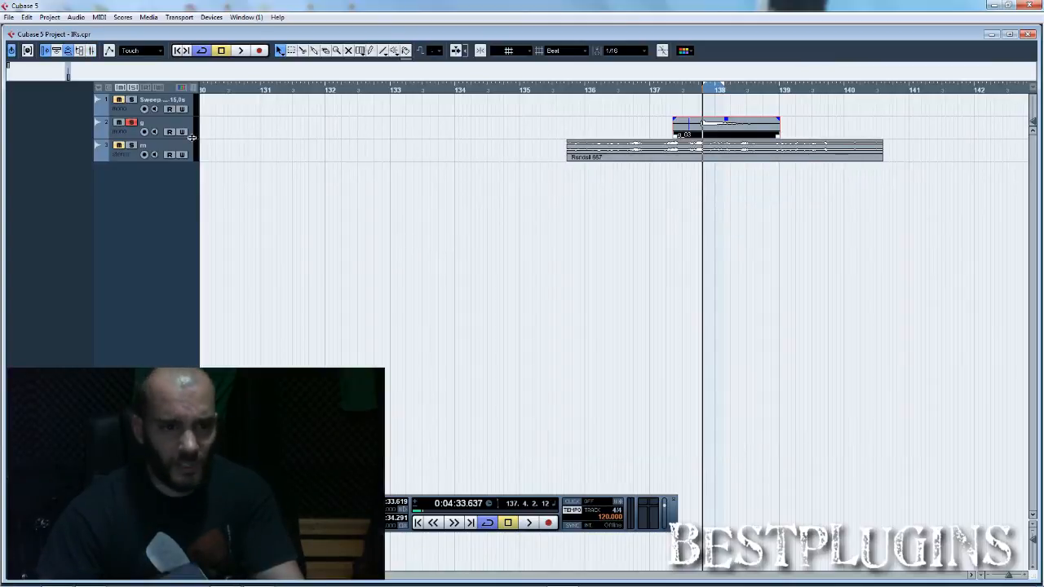
left_click(131, 122)
left_click_drag(218, 89, 109, 51)
left_click_drag(212, 88, 432, 95)
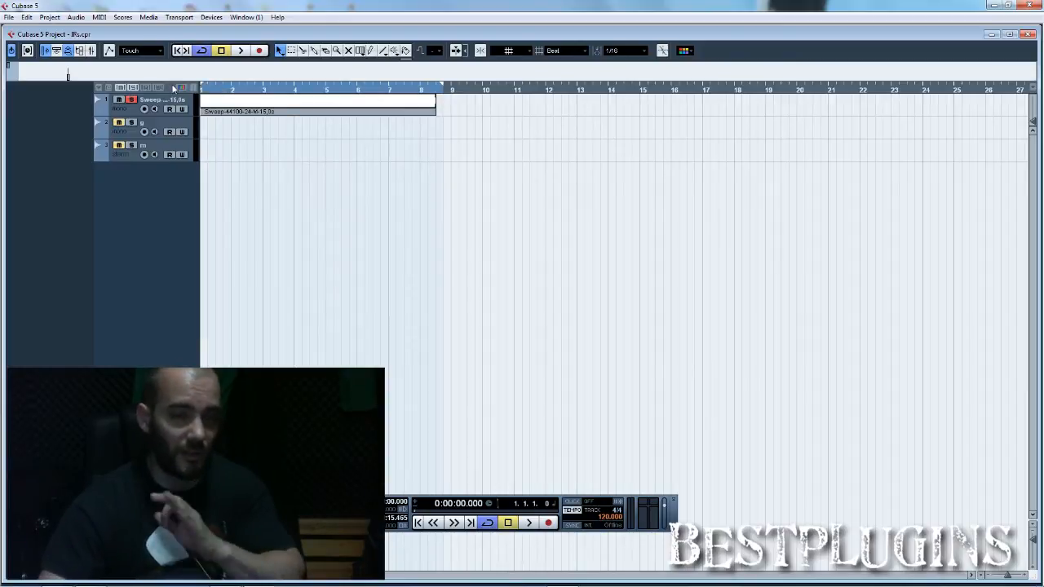
Step: Lower the Sweep track's volume in the mixer and play the sweep to check the Stereo Out level
key("F3")
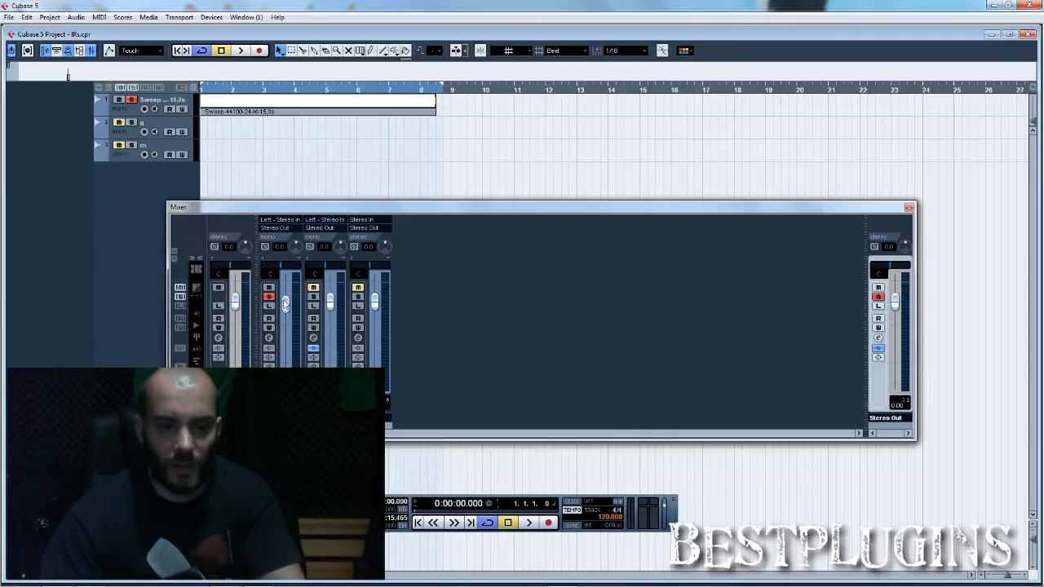
left_click_drag(285, 323, 286, 338)
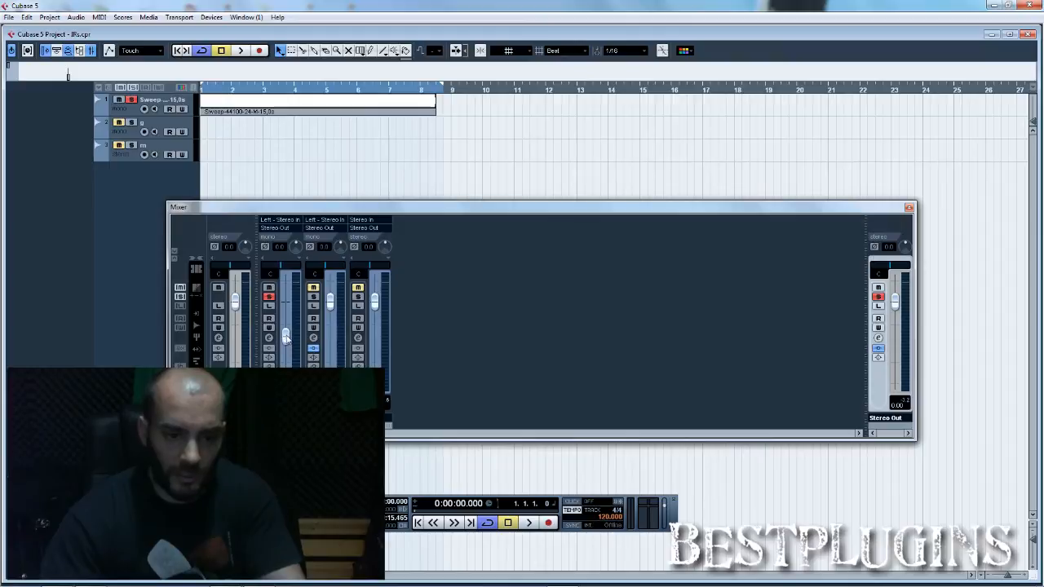
key("space")
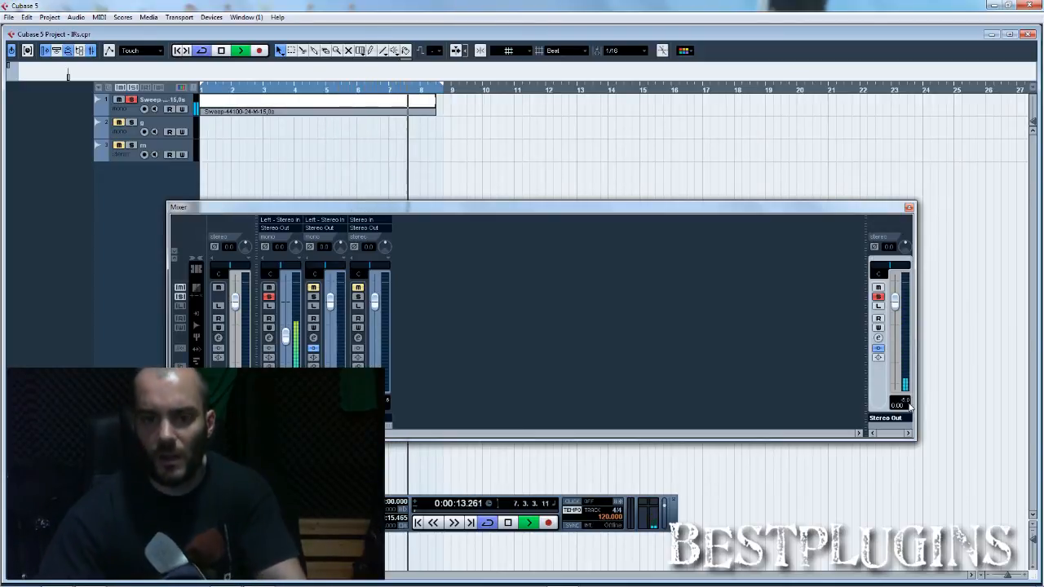
key("space")
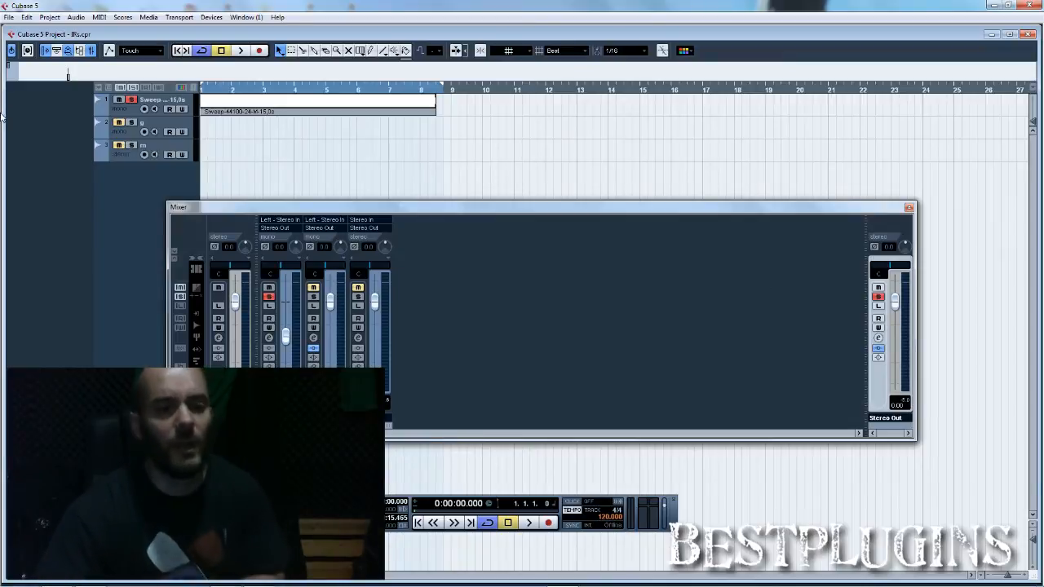
Step: Export the Stereo Out mixdown as a mono Wave file named RANDALL 667 at 44.100 kHz and 24 bit
left_click(8, 17)
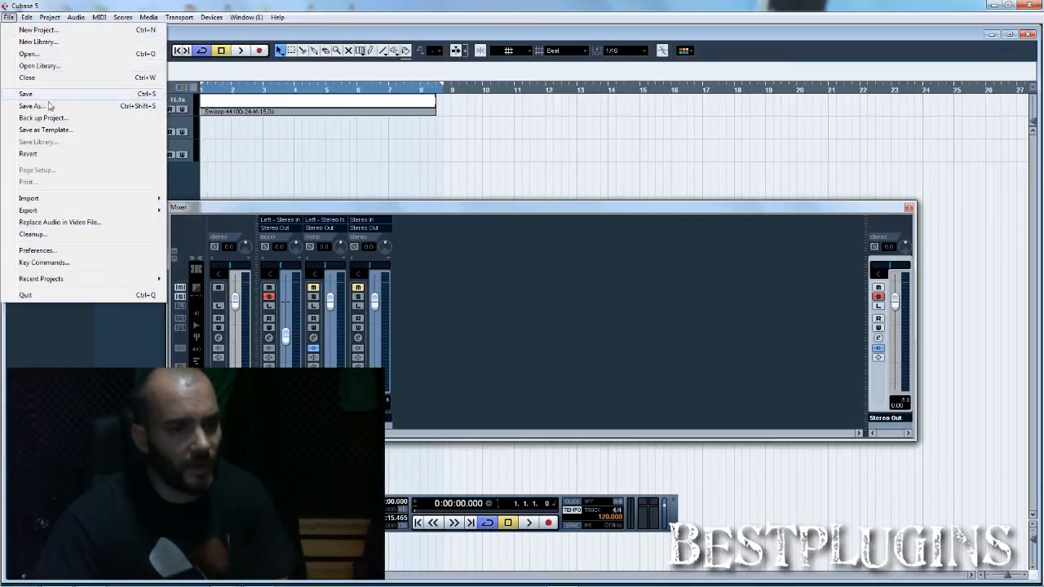
mouse_move(122, 211)
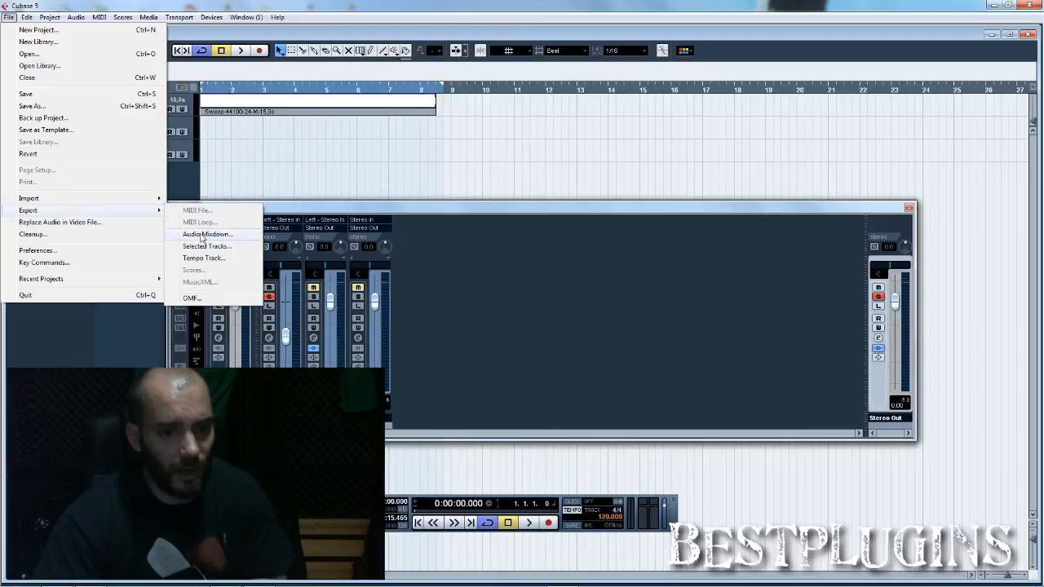
left_click(207, 234)
left_click(671, 186)
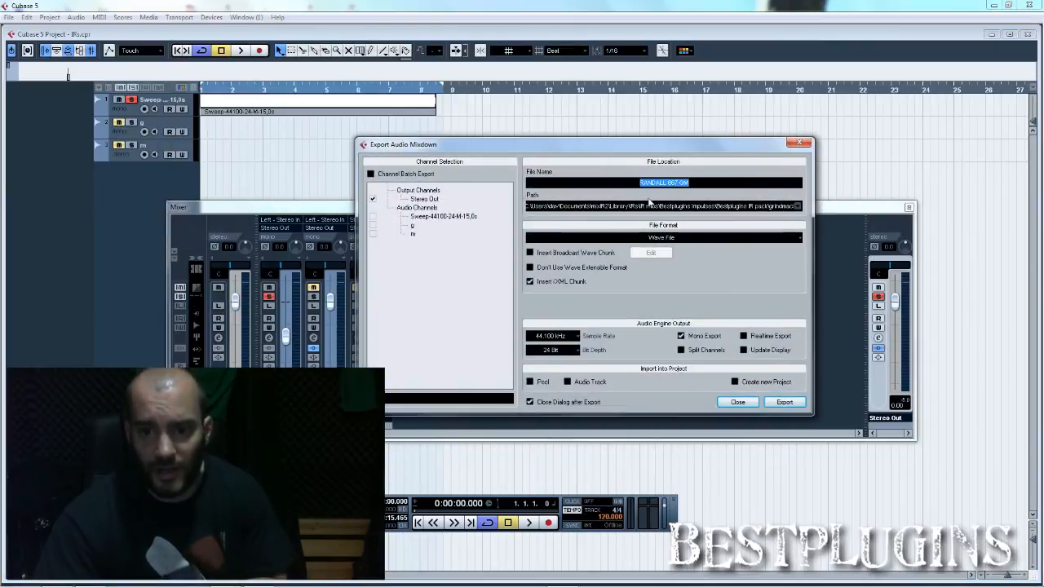
left_click(730, 249)
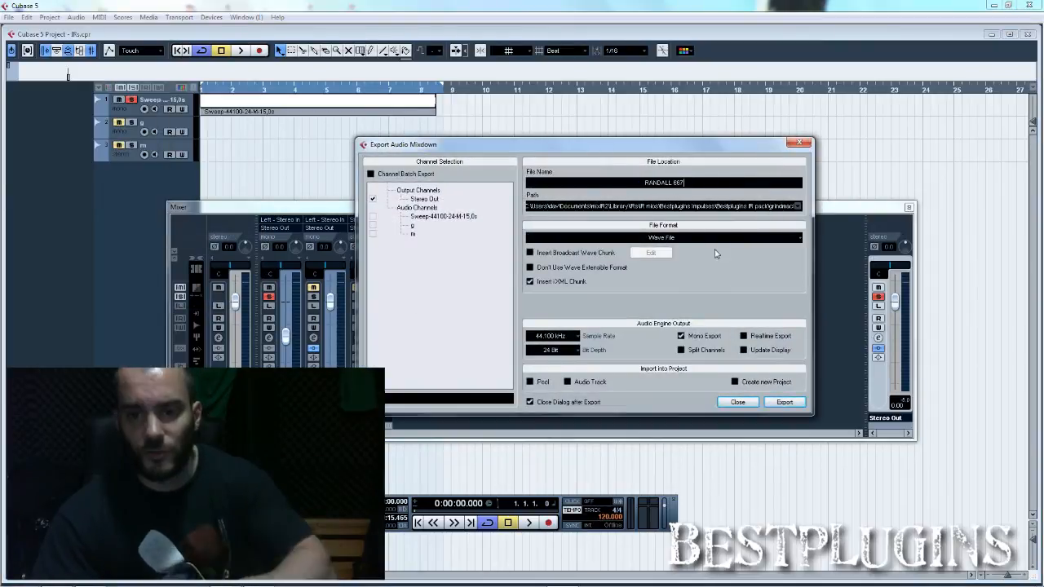
left_click(695, 267)
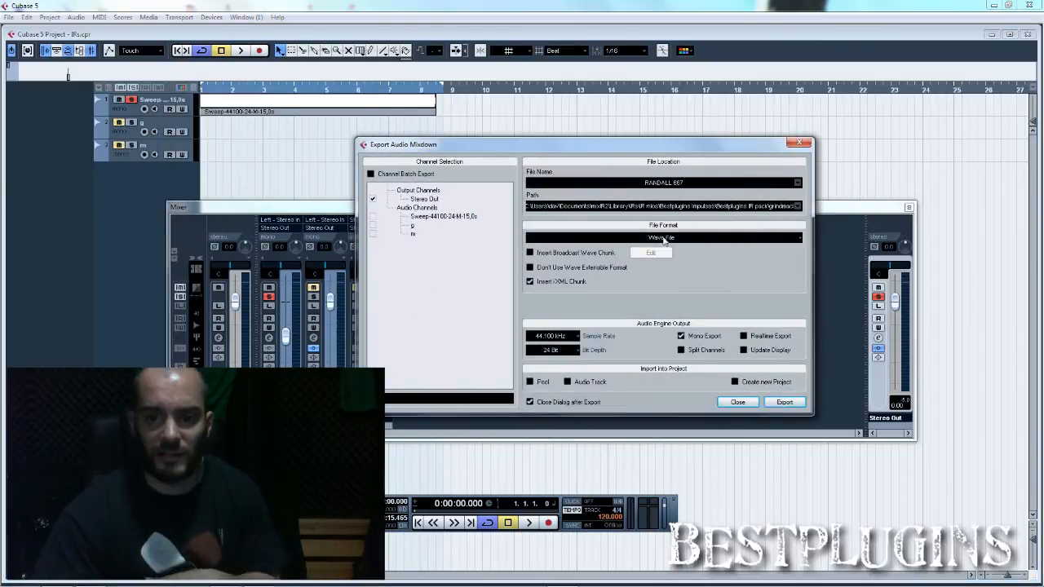
left_click(701, 237)
left_click(703, 266)
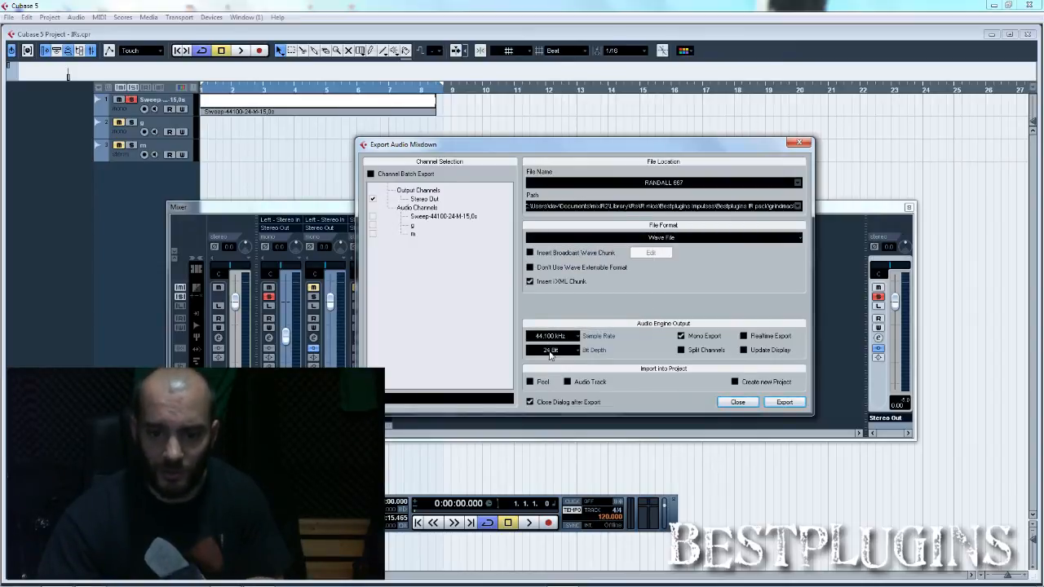
left_click(783, 402)
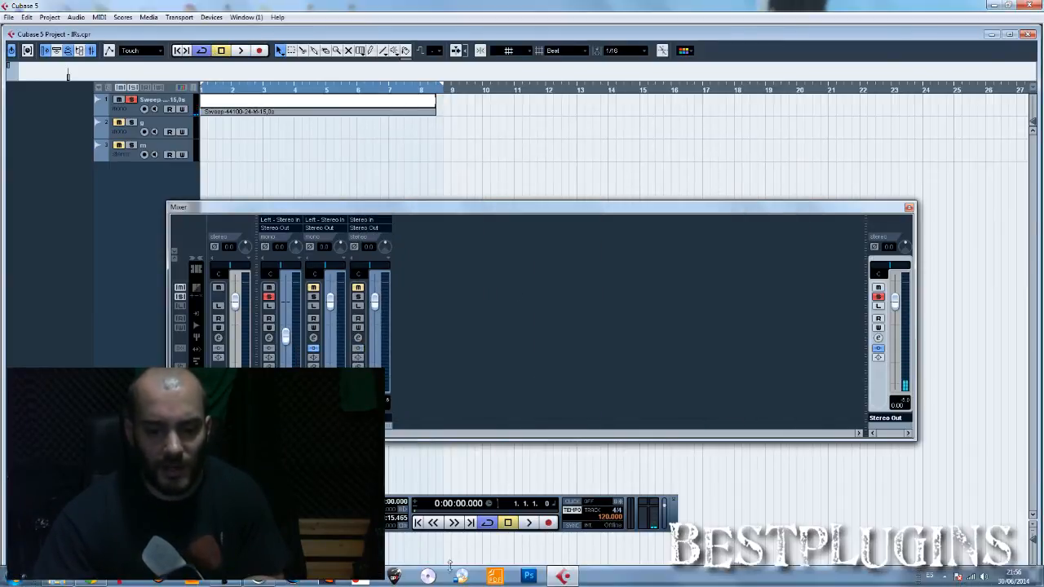
Step: In Voxengo Deconvolver, load Sweep-44100-24-M-15,0s as the test tone and RANDALL 667 from the grindmachine folder as the file to process
left_click(358, 582)
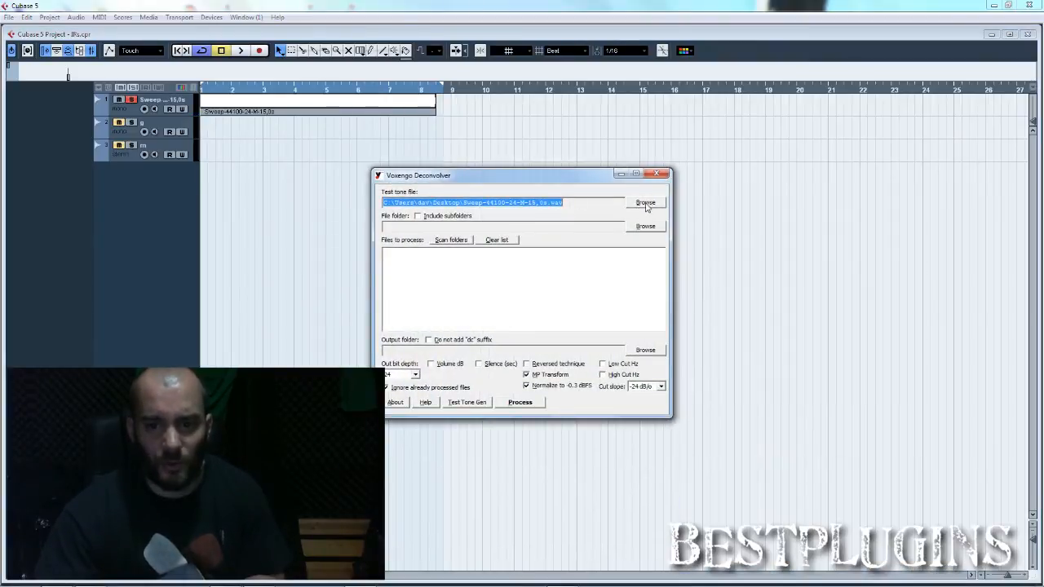
left_click(647, 205)
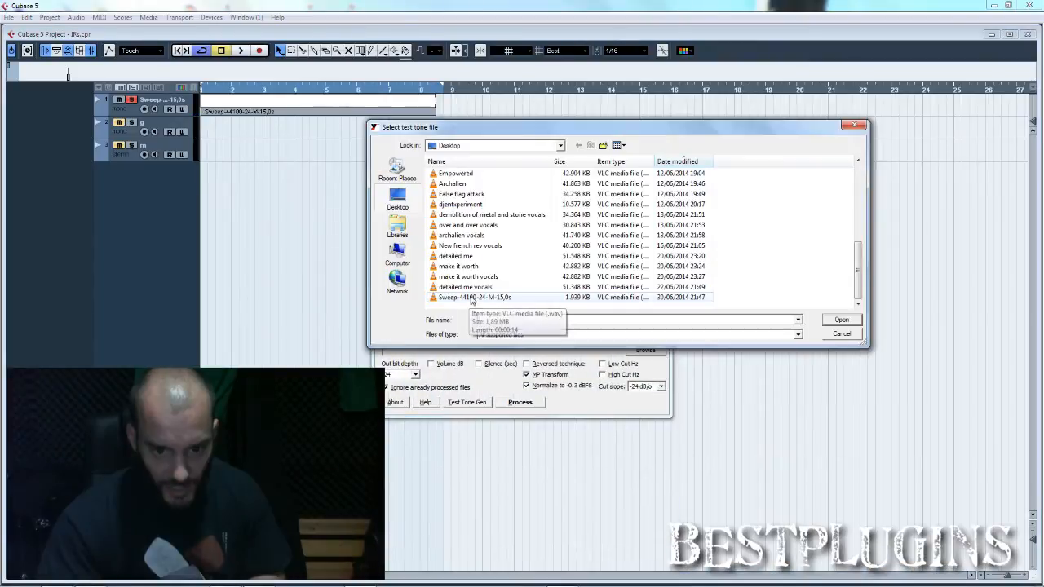
double_click(472, 298)
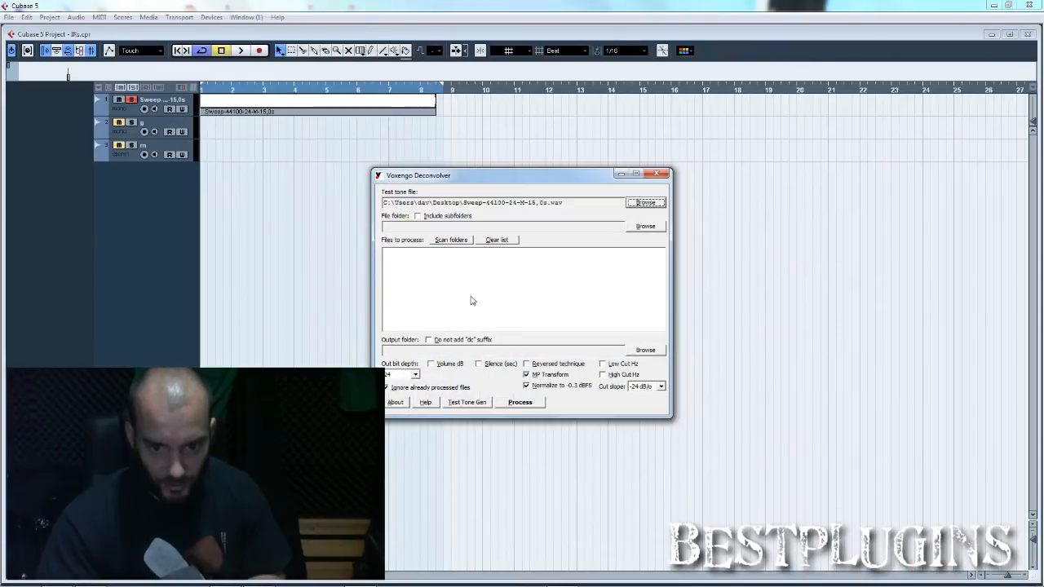
left_click(643, 231)
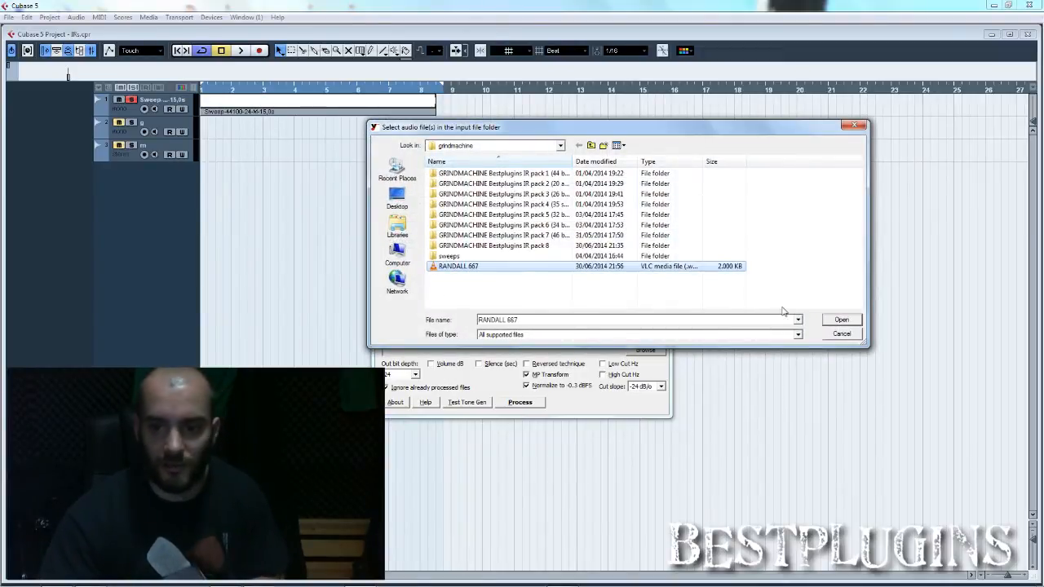
left_click(841, 320)
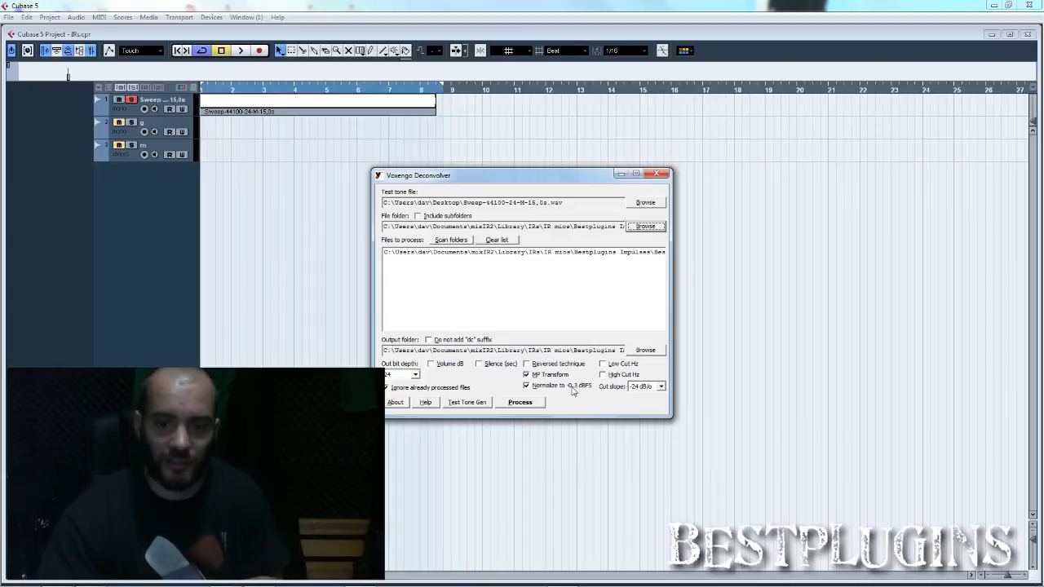
Step: Process the RANDALL 667 file into an impulse response and view the output in the grindmachine folder in Windows Explorer
left_click(529, 406)
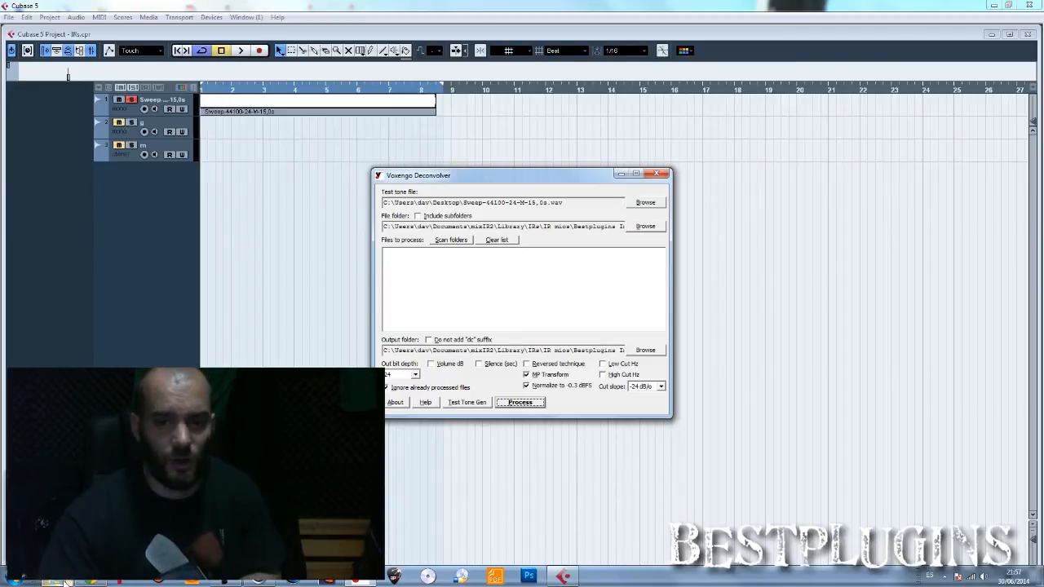
left_click(65, 582)
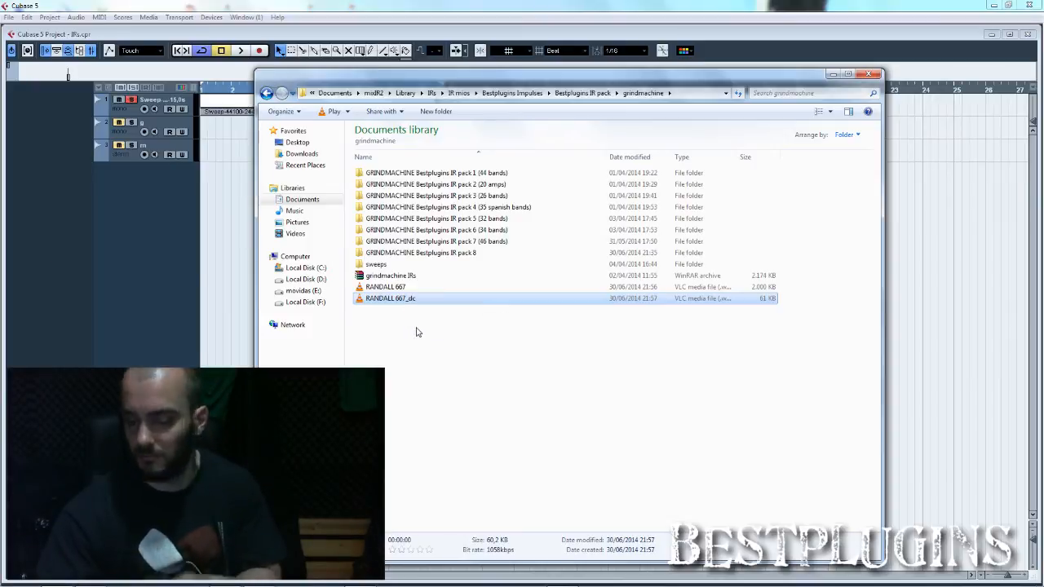
left_click(416, 332)
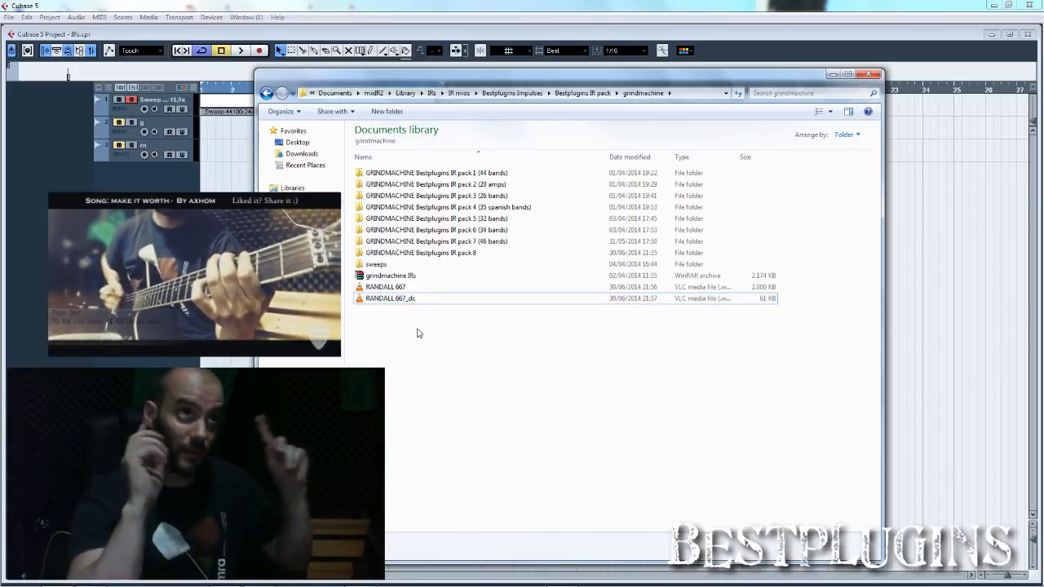